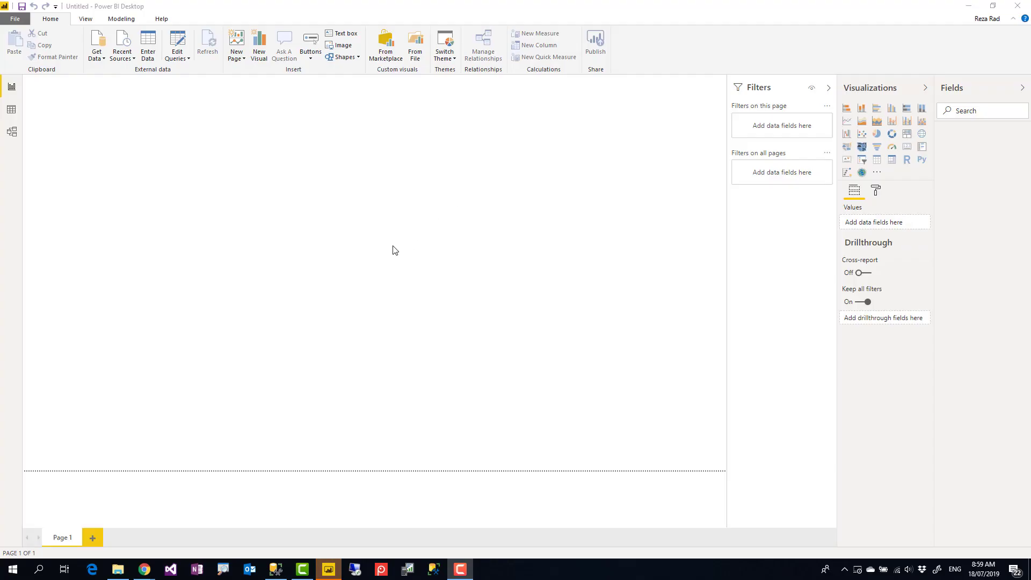
Load the FactResellerSales and DimSalesTerritory tables from the recent source AdventureWorksDW2012.xlsx.
click(392, 249)
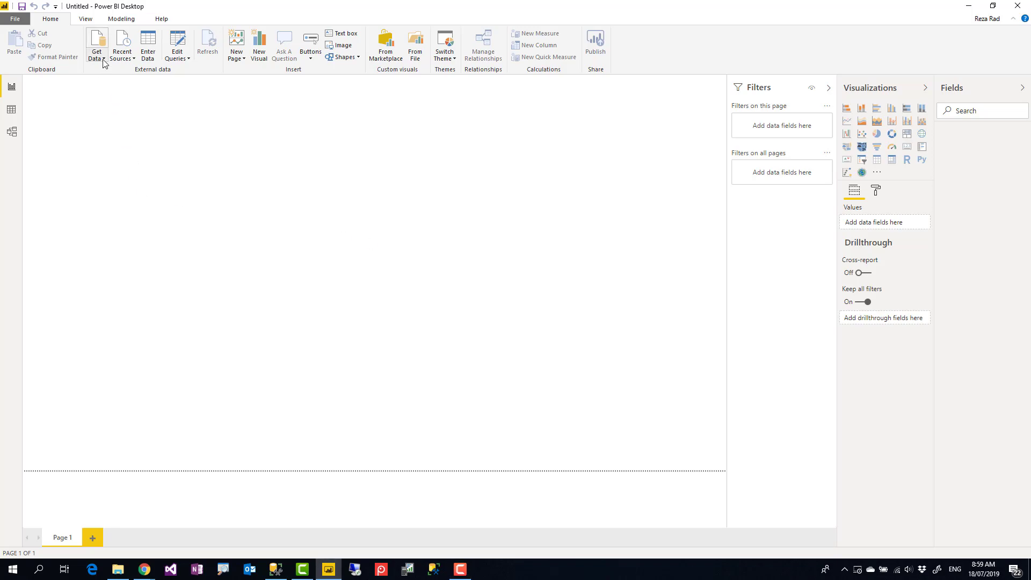
click(127, 60)
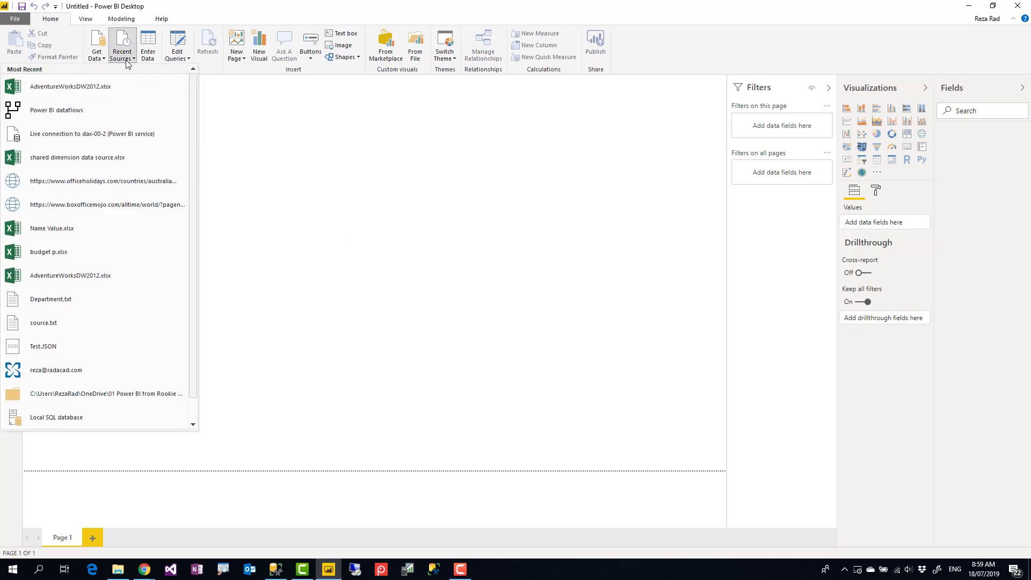
click(112, 96)
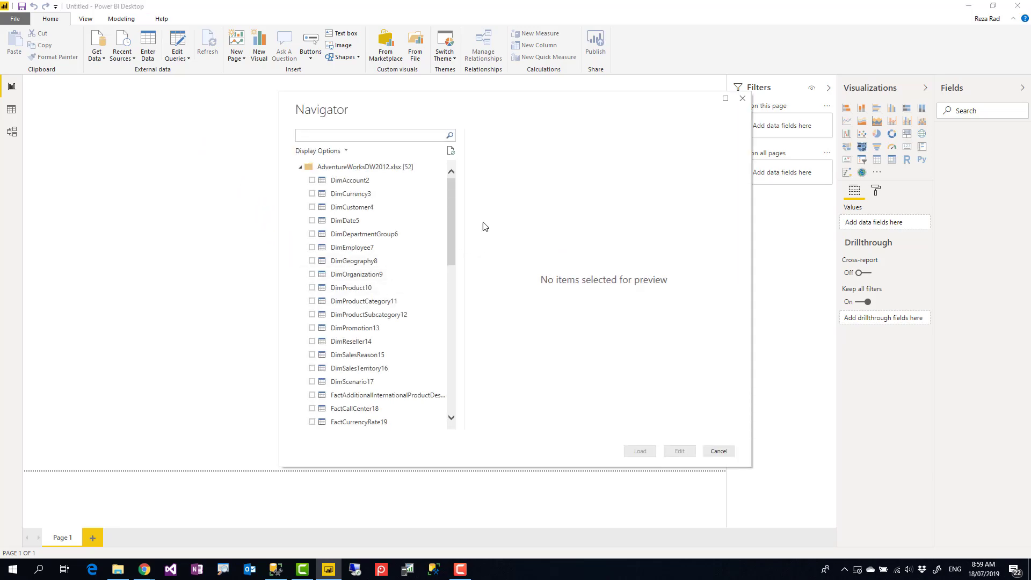
drag(452, 208, 430, 382)
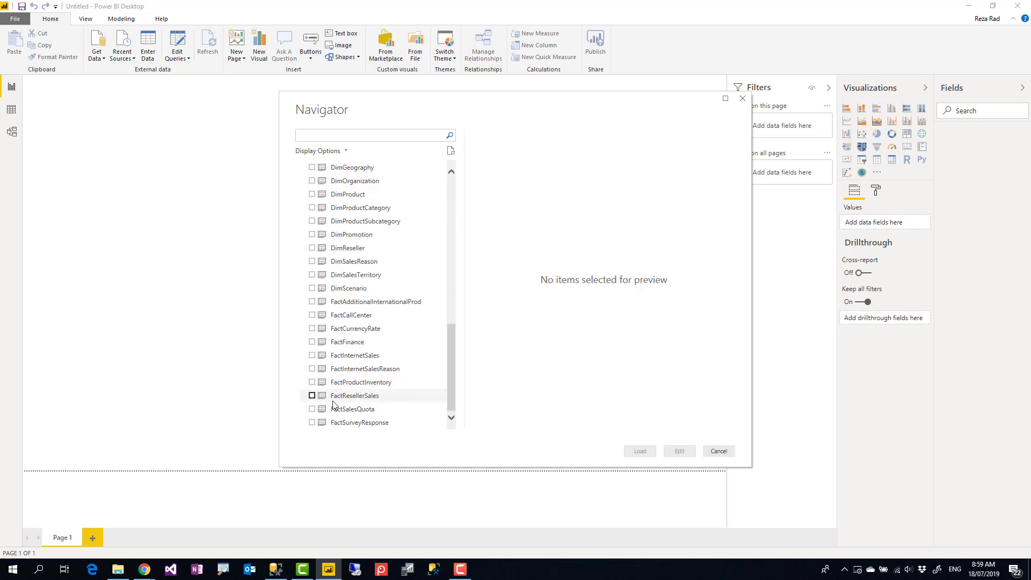
click(312, 395)
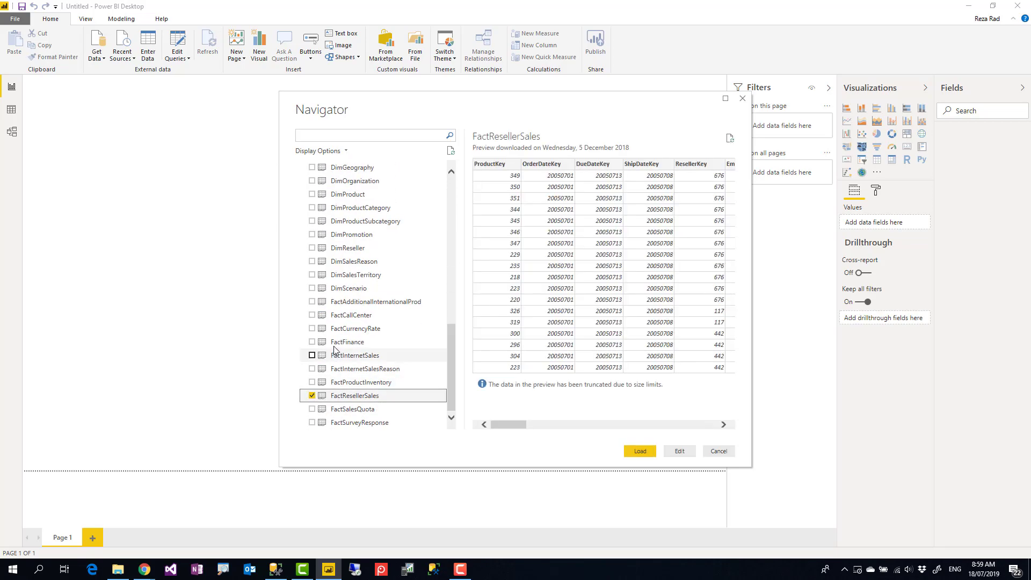
click(312, 274)
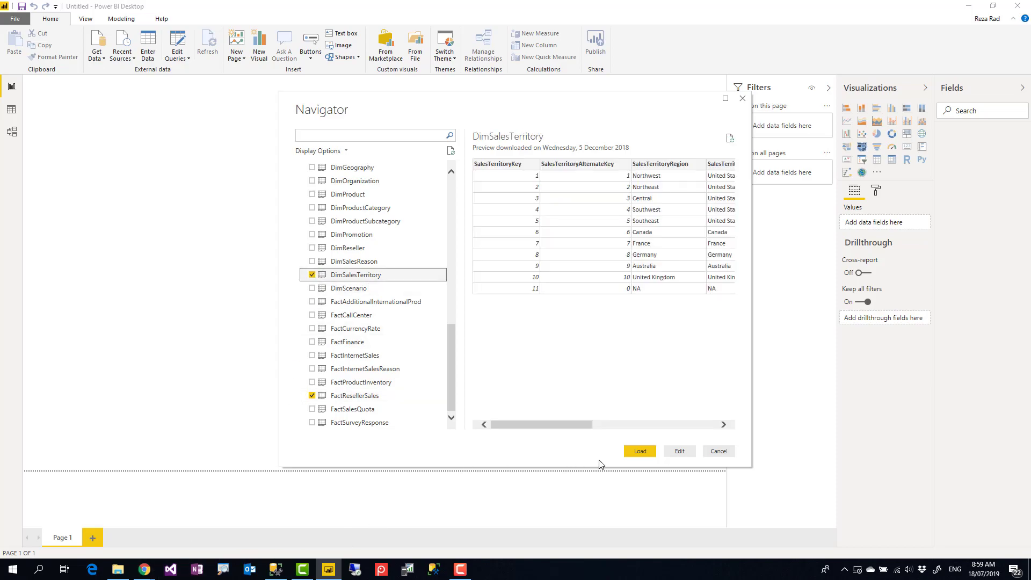
click(639, 451)
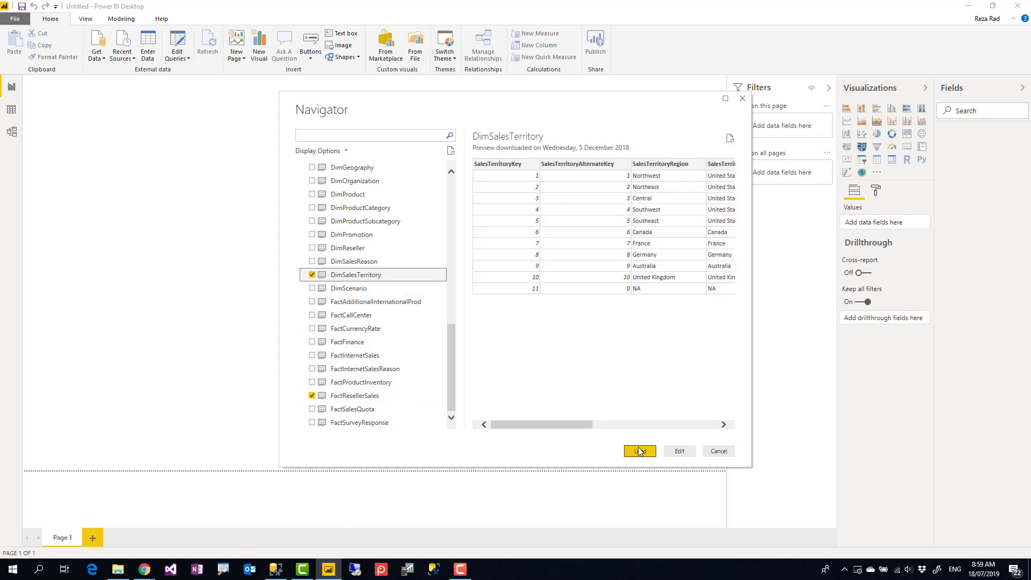
click(218, 574)
click(549, 386)
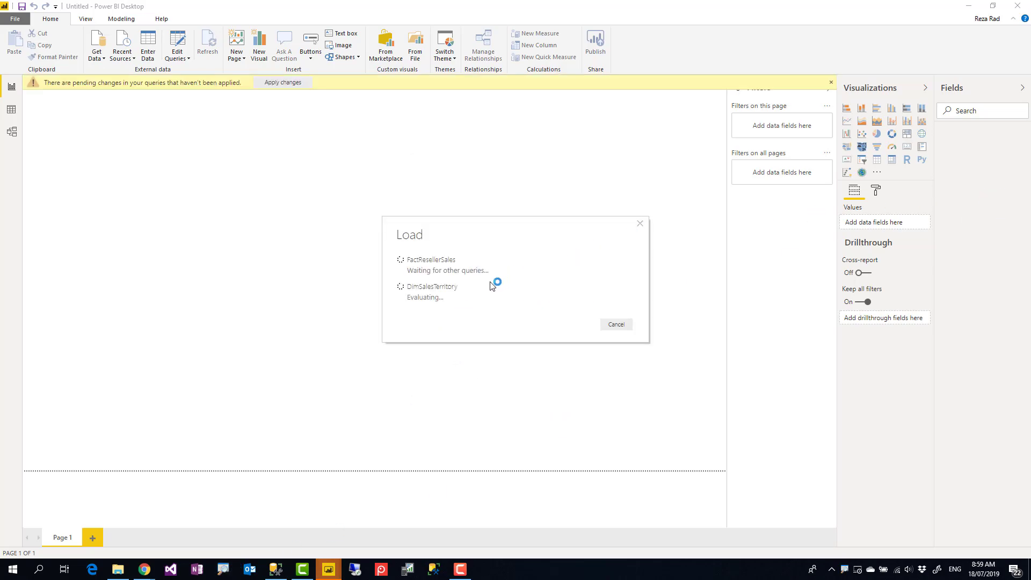
key(ctrl+1)
click(420, 278)
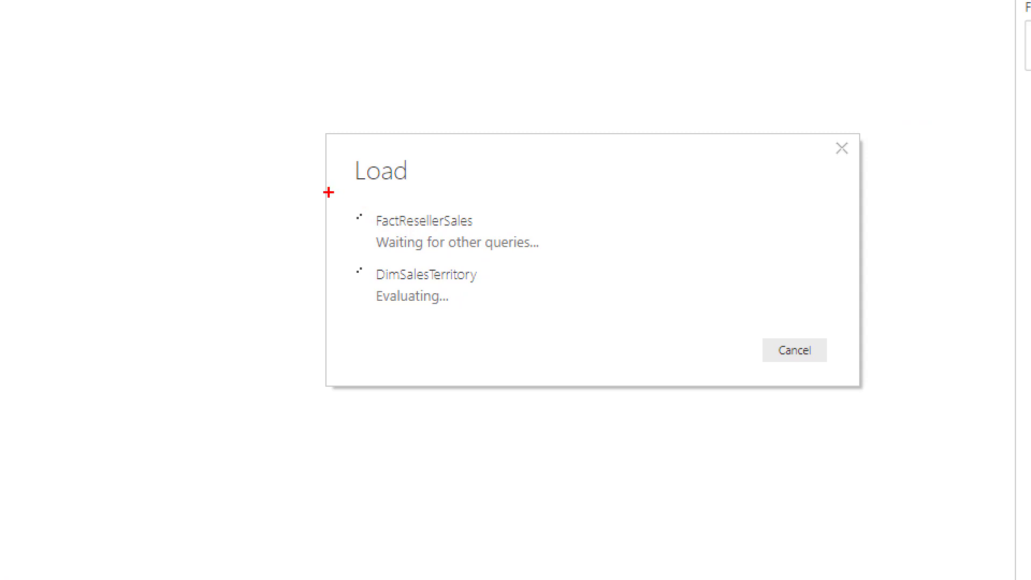
drag(329, 193, 585, 318)
key(Escape)
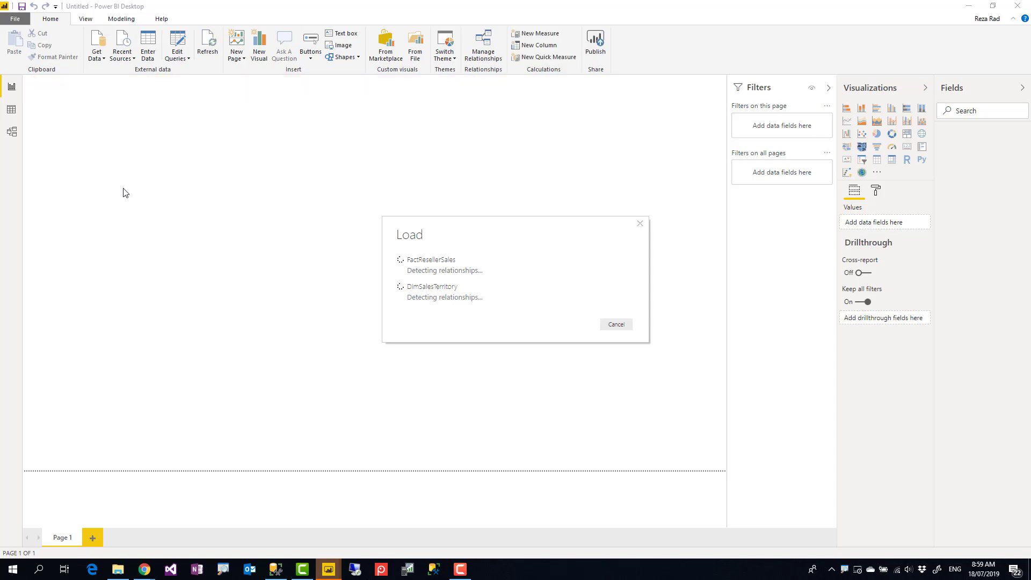
Examine the relationship between DimSalesTerritory and FactResellerSales and their fields in the model diagram.
click(12, 134)
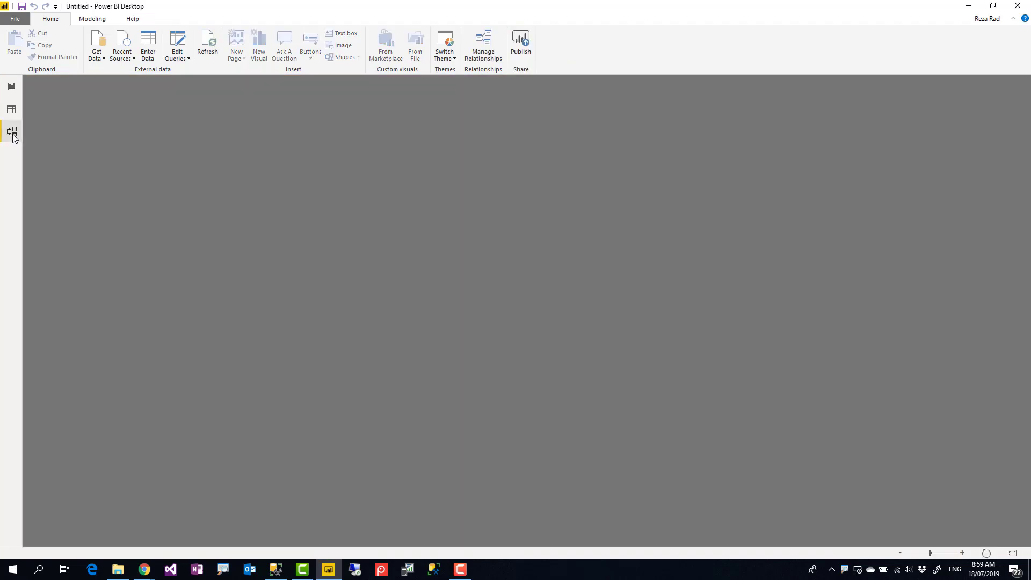
scroll(182, 246, up, 2)
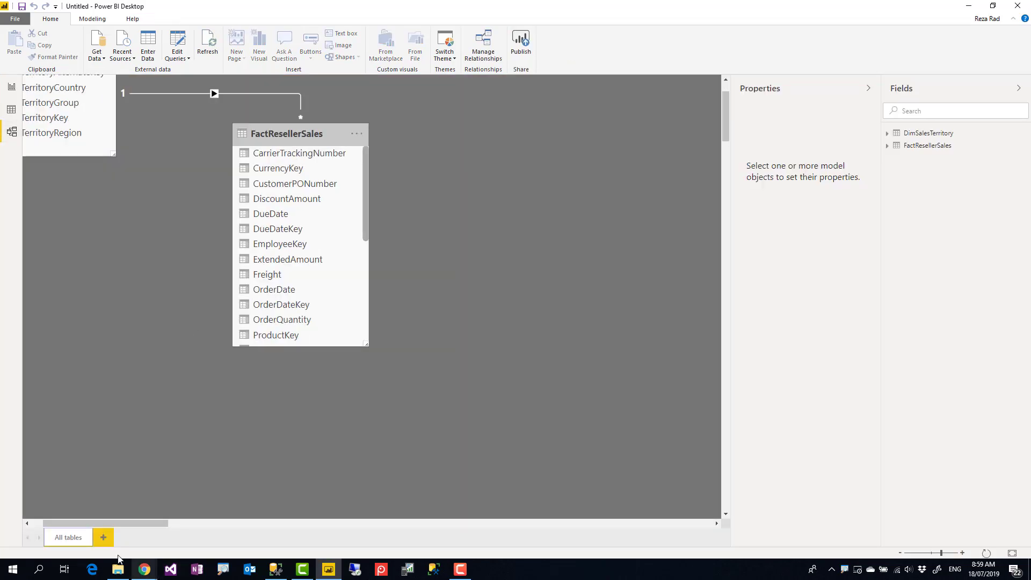
drag(91, 523, 59, 521)
scroll(172, 311, up, 3)
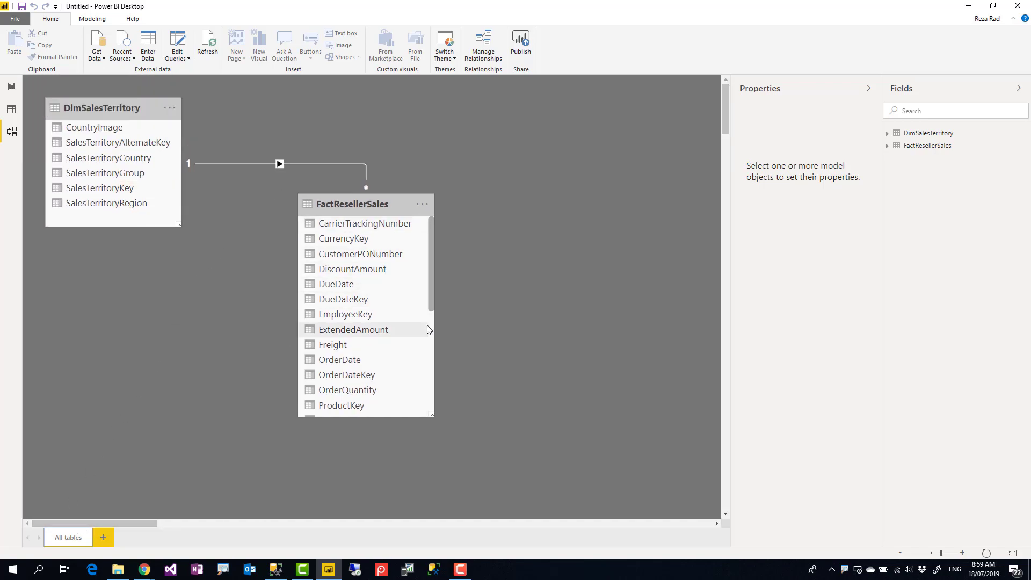
drag(433, 286, 427, 375)
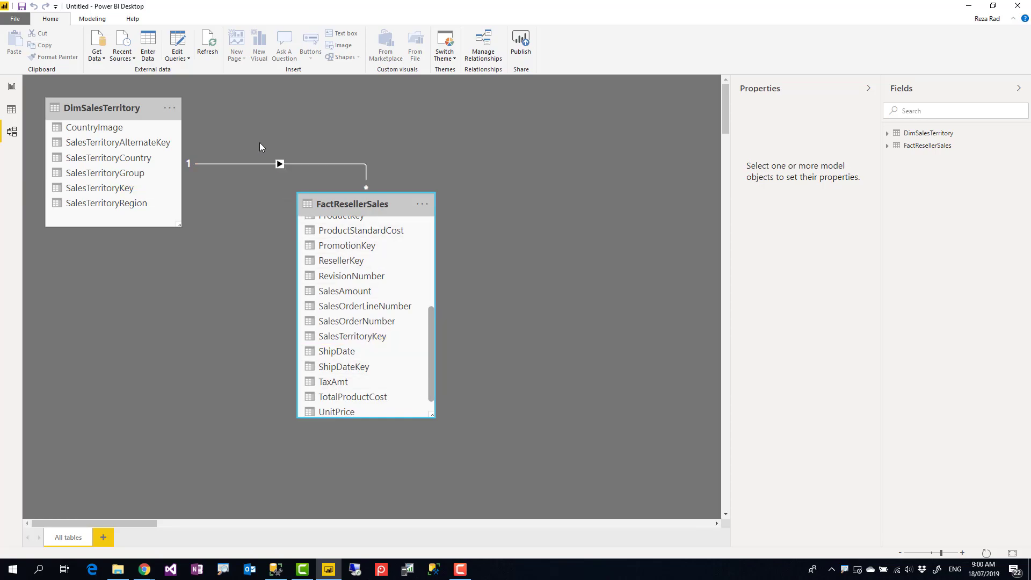
Create a column chart on the report page with SalesAmount from FactResellerSales as its value.
click(11, 86)
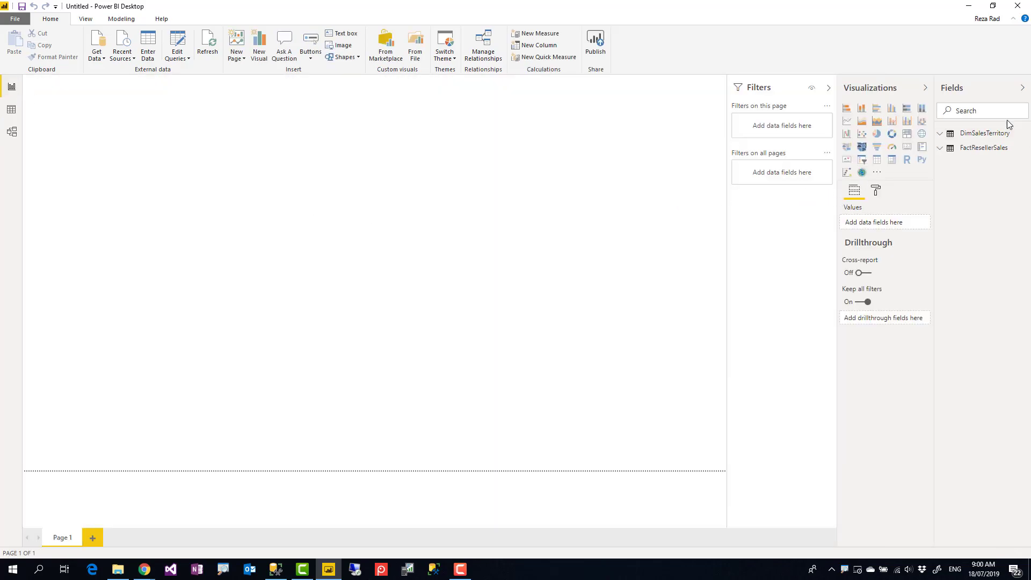
click(991, 110)
text(salesam)
drag(990, 150, 269, 198)
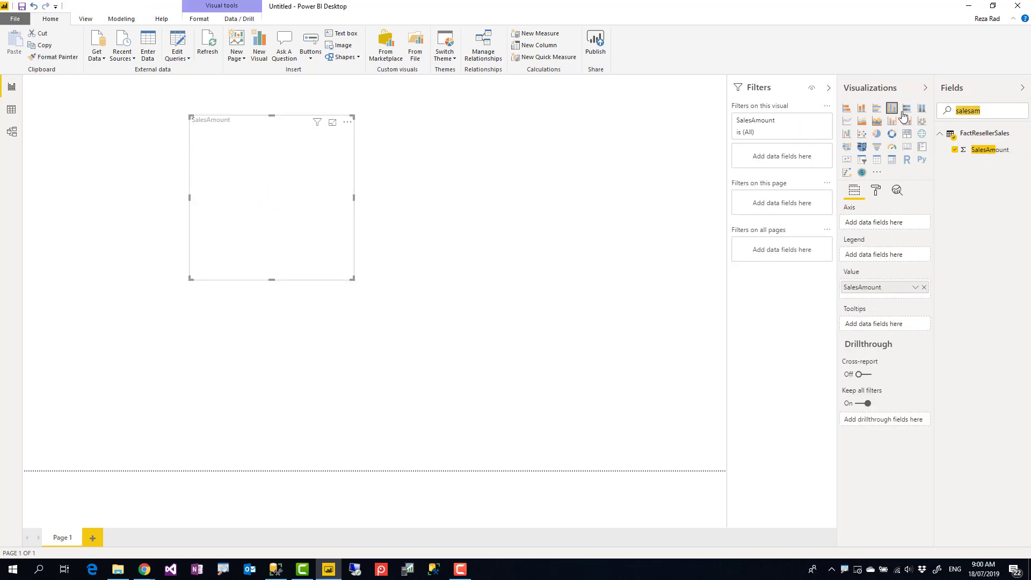
Add SalesTerritoryCountry as the column chart's axis and enlarge the chart to cover most of the page.
text(country)
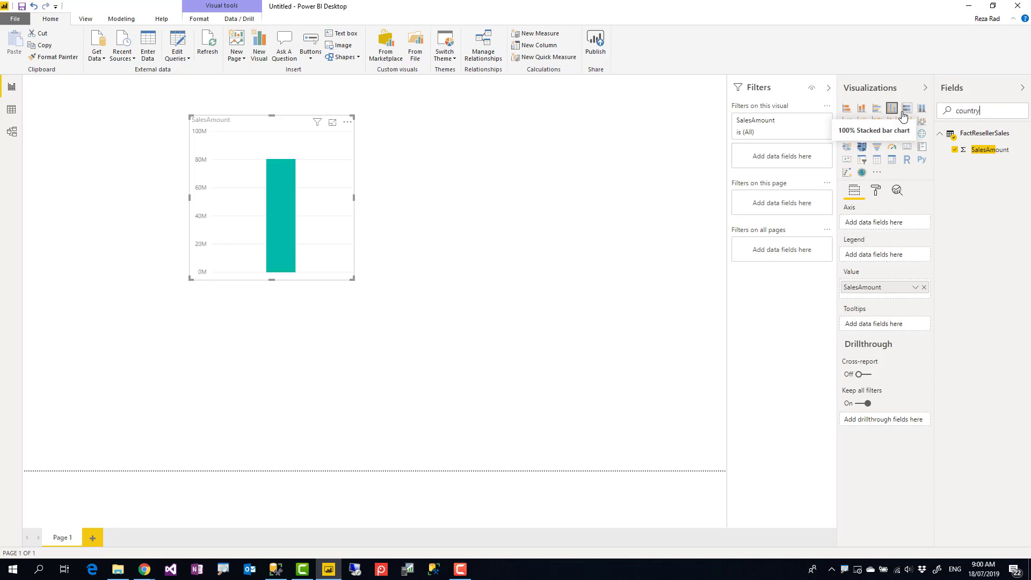
drag(998, 171, 333, 218)
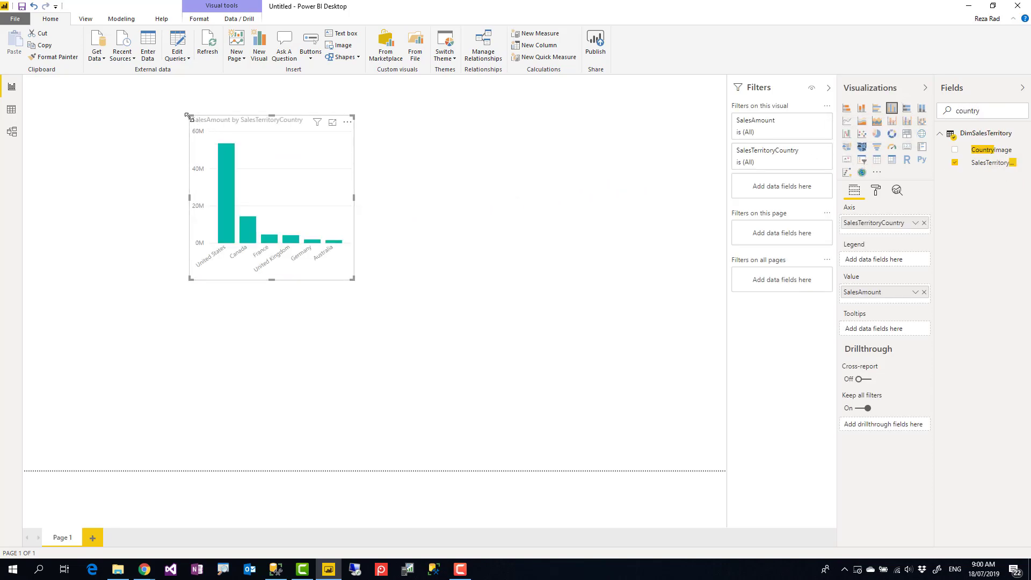
drag(191, 116, 23, 75)
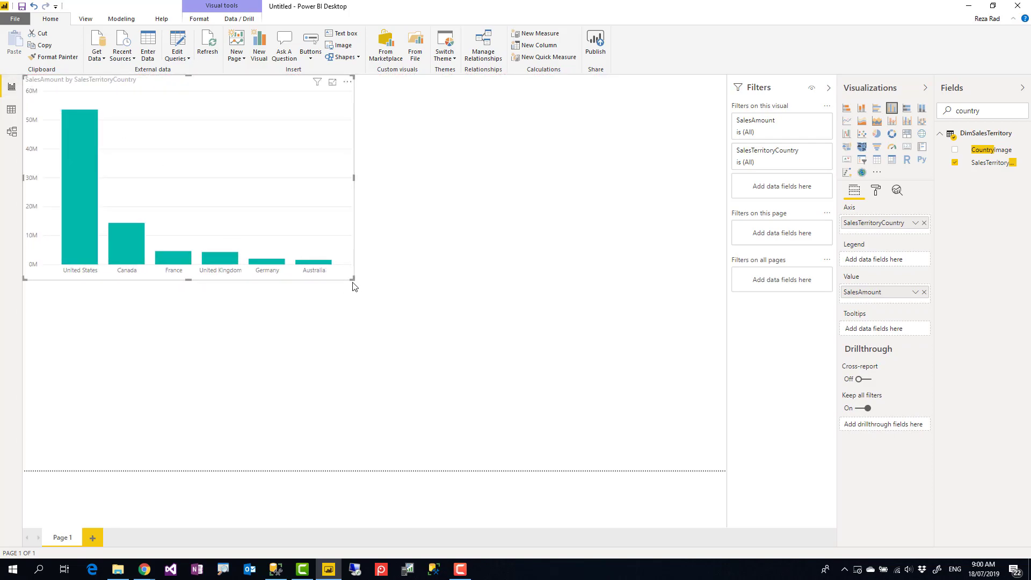
drag(353, 279, 580, 476)
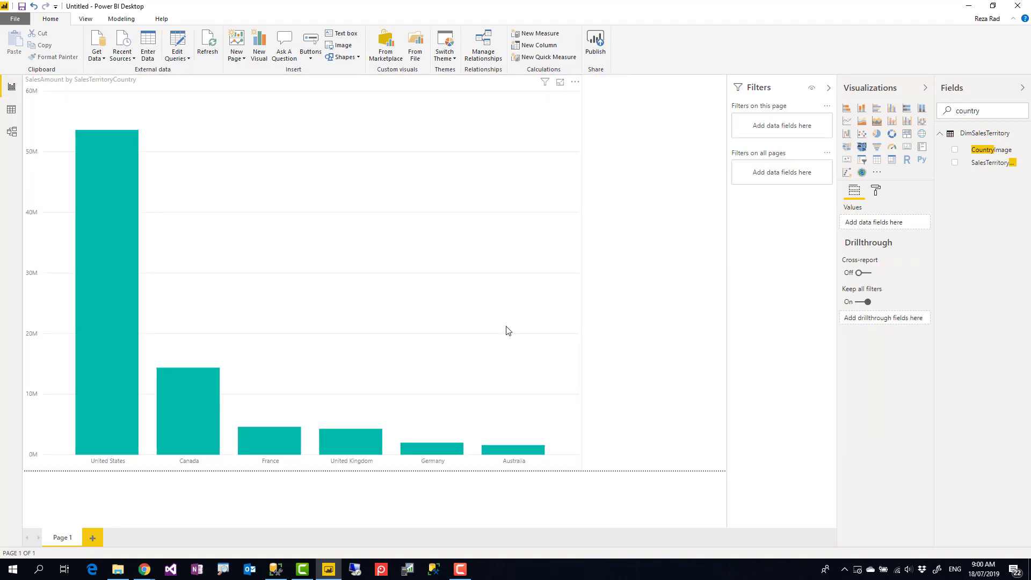
Add a card visual beside the column chart that shows SalesAmount.
click(667, 235)
click(907, 148)
double_click(969, 110)
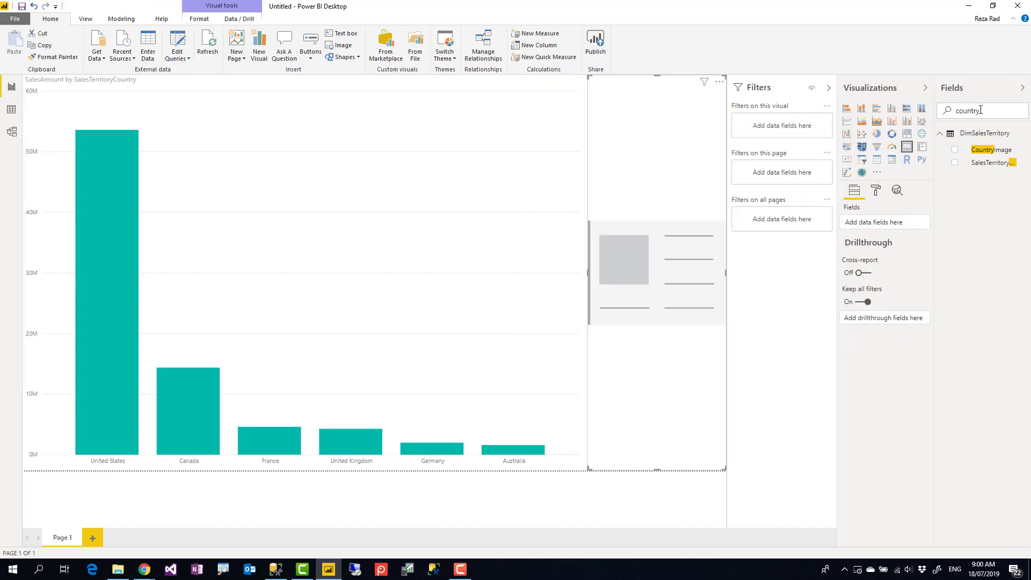
text(salesam)
click(956, 150)
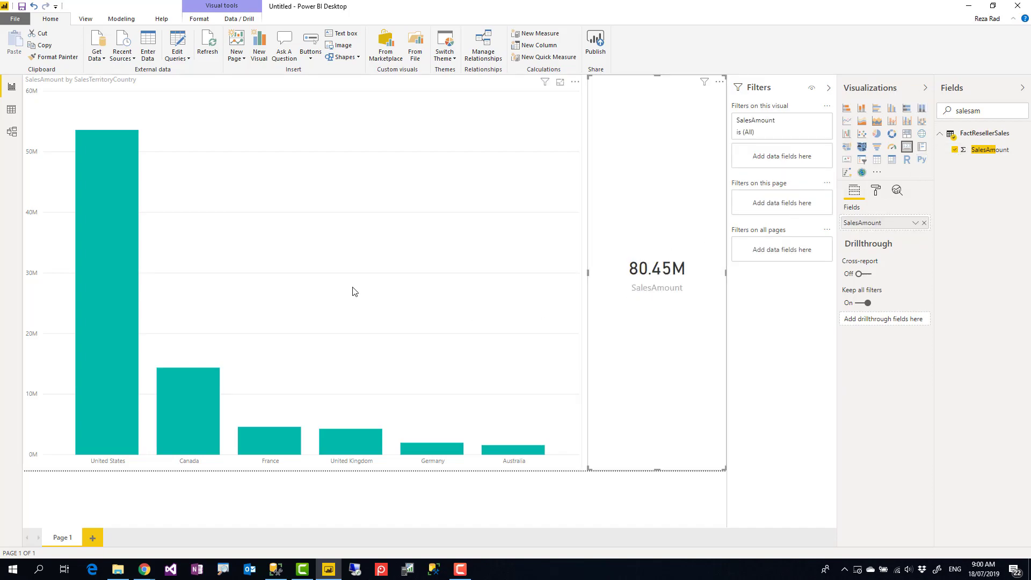
Examine the SalesTerritoryCountry column in the data of the DimSalesTerritory table.
click(344, 301)
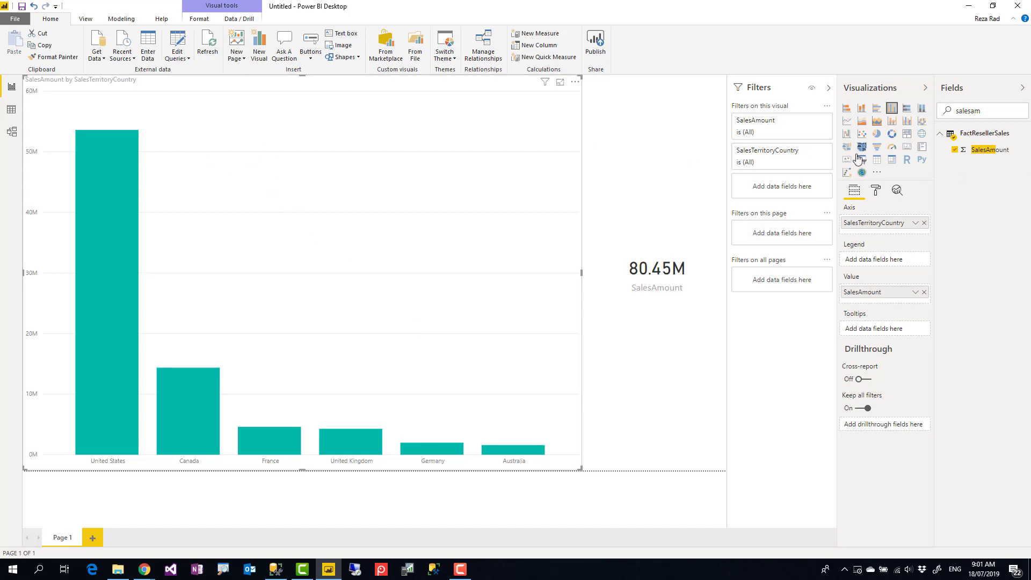
click(13, 111)
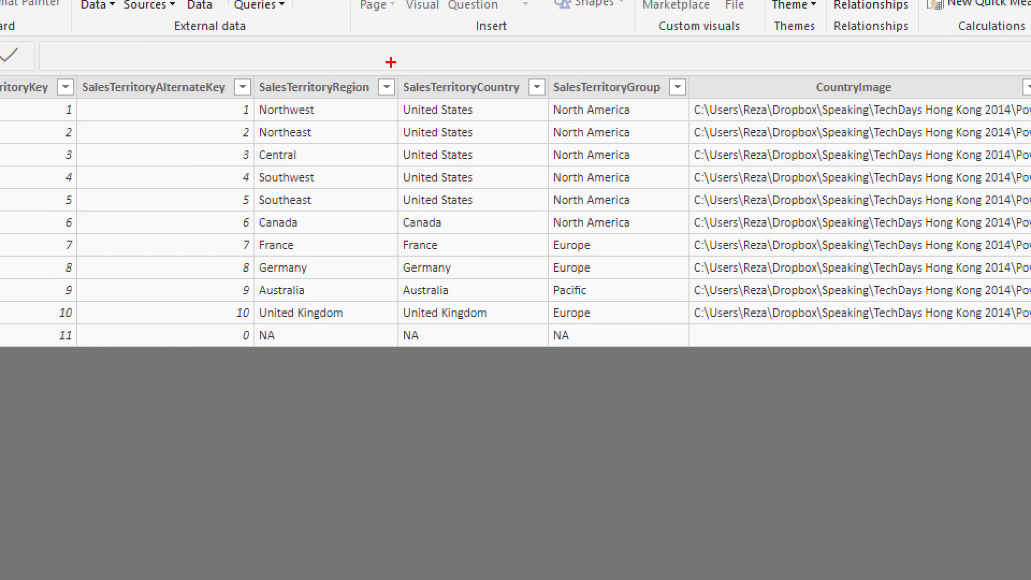
mouse_move(392, 62)
mouse_down()
mouse_move(546, 340)
mouse_move(546, 505)
mouse_move(545, 370)
mouse_up()
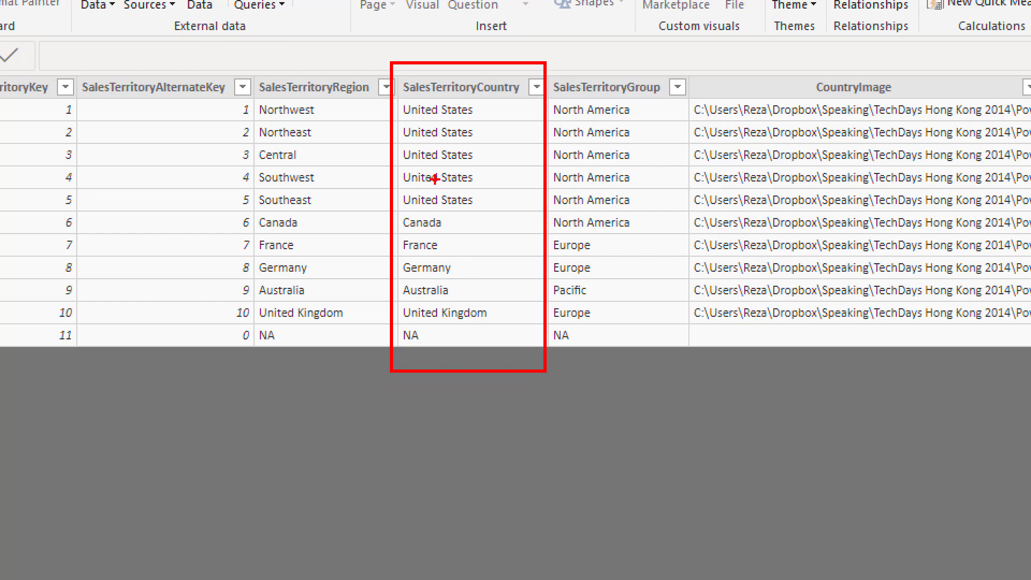
key(Escape)
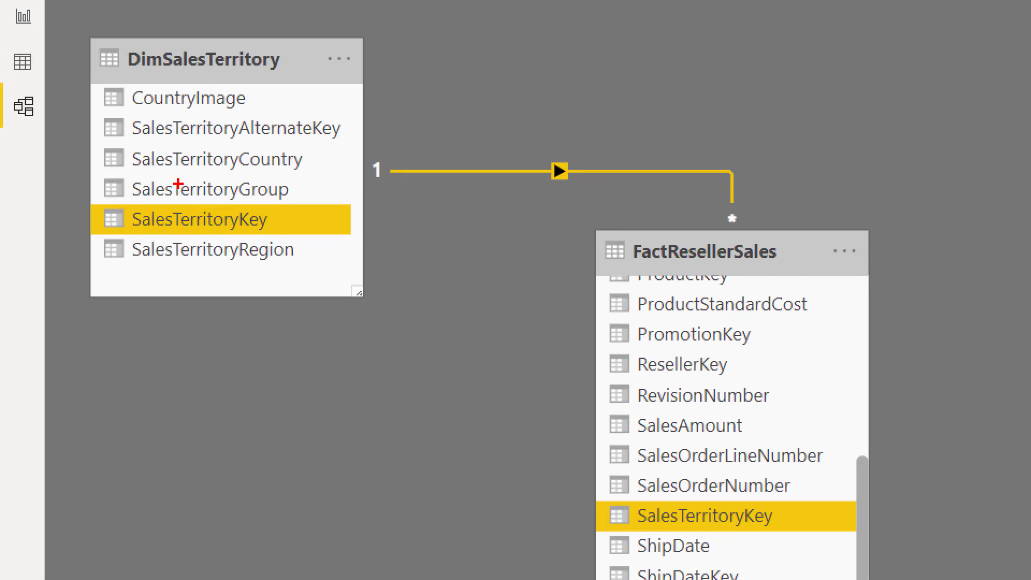
mouse_move(532, 171)
mouse_down()
mouse_move(609, 156)
mouse_move(583, 197)
mouse_move(539, 186)
mouse_move(531, 161)
mouse_up()
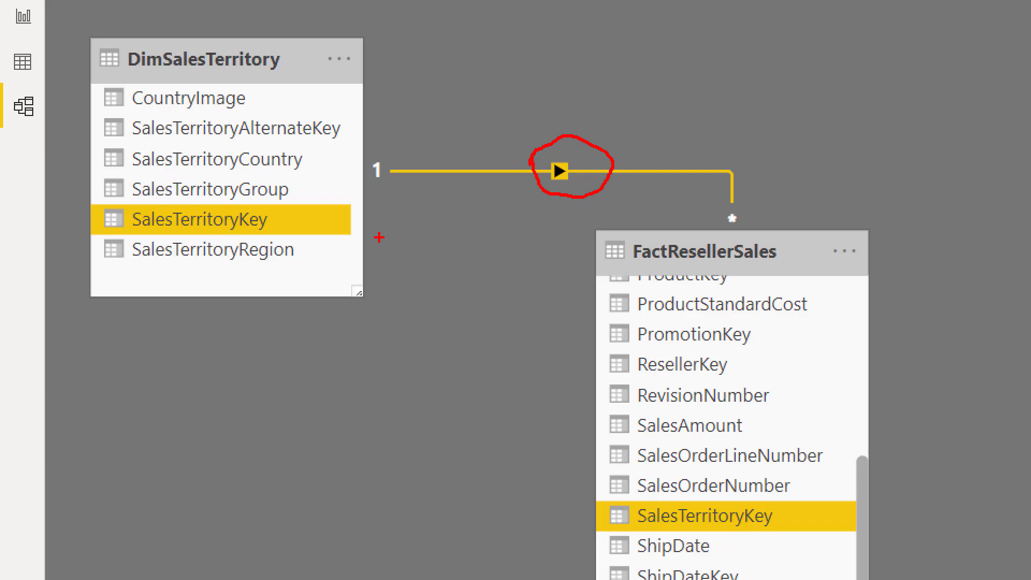
mouse_move(375, 233)
mouse_down()
mouse_move(467, 276)
mouse_move(560, 353)
mouse_move(560, 330)
mouse_move(562, 353)
mouse_move(529, 348)
mouse_up()
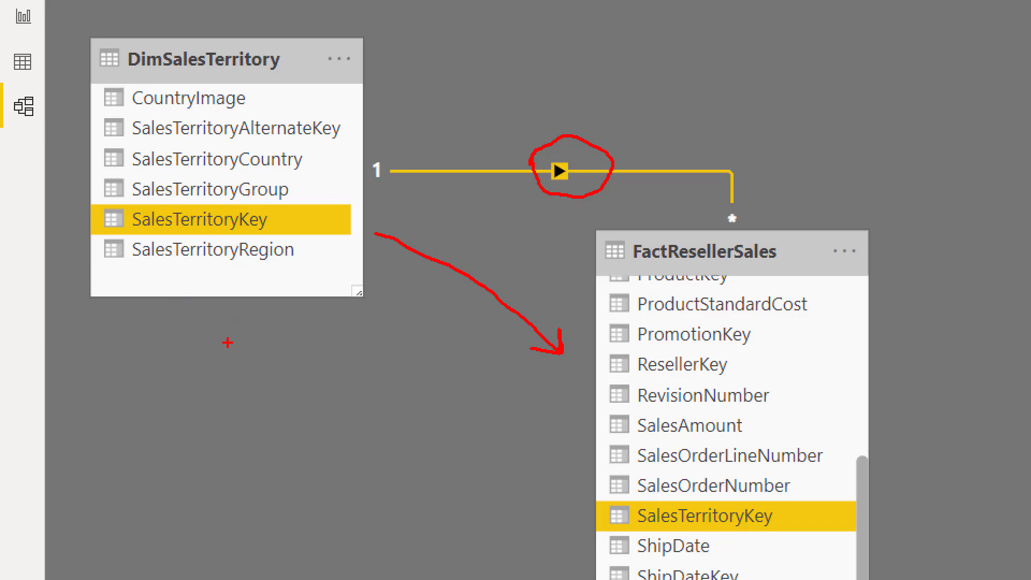
drag(210, 323, 194, 382)
mouse_move(210, 322)
mouse_down()
mouse_move(239, 376)
mouse_move(229, 356)
mouse_up()
mouse_move(243, 315)
mouse_down()
mouse_move(253, 373)
mouse_move(286, 312)
mouse_up()
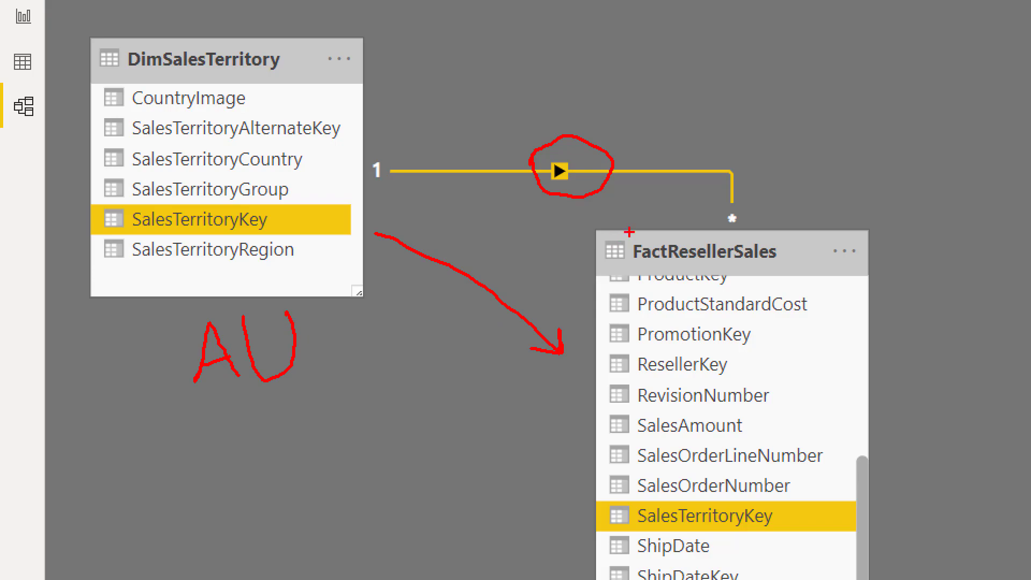
drag(855, 156, 842, 198)
drag(850, 177, 888, 213)
mouse_move(889, 160)
mouse_down()
mouse_move(895, 183)
mouse_move(912, 164)
mouse_up()
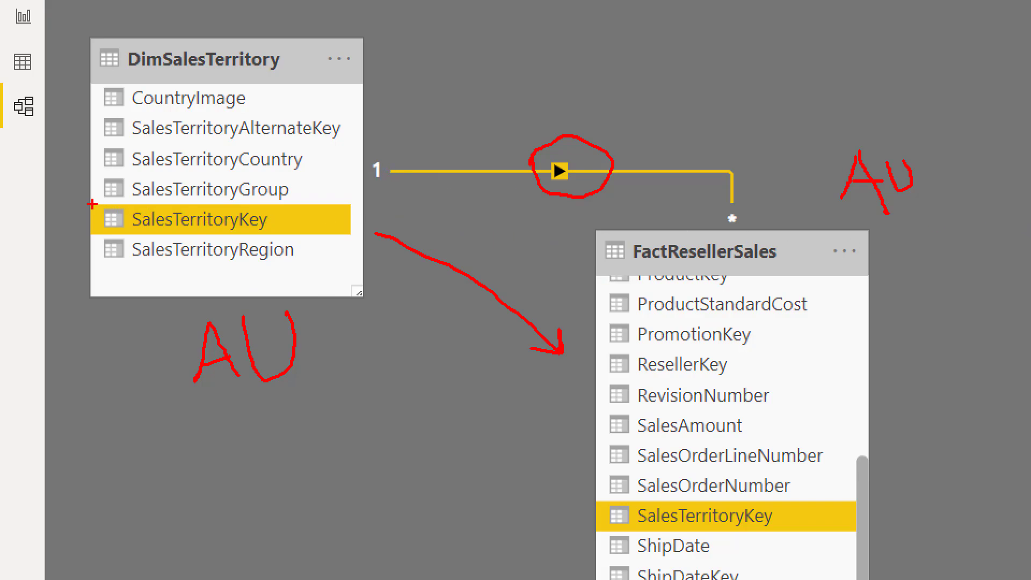
drag(94, 141, 319, 173)
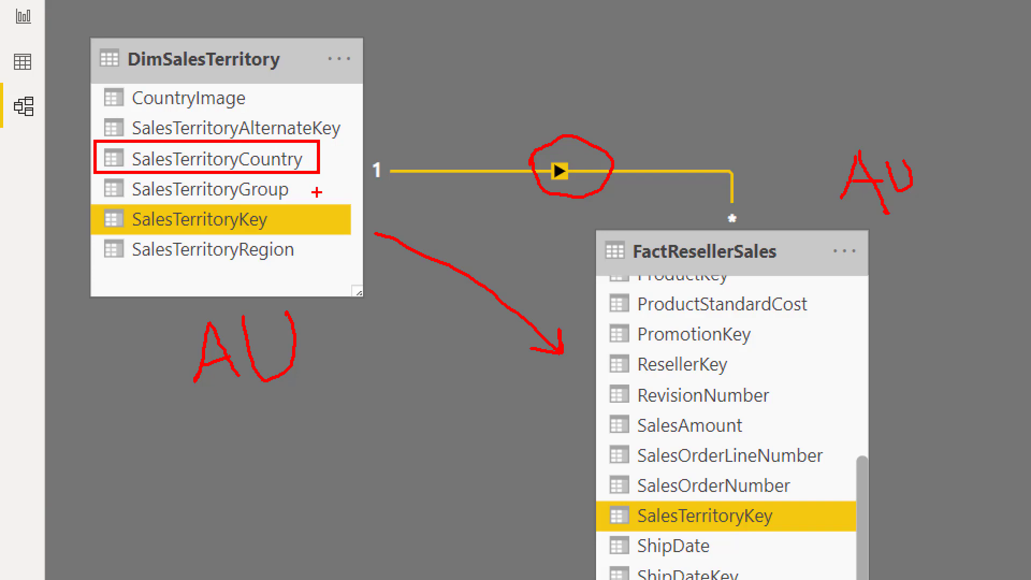
key(Escape)
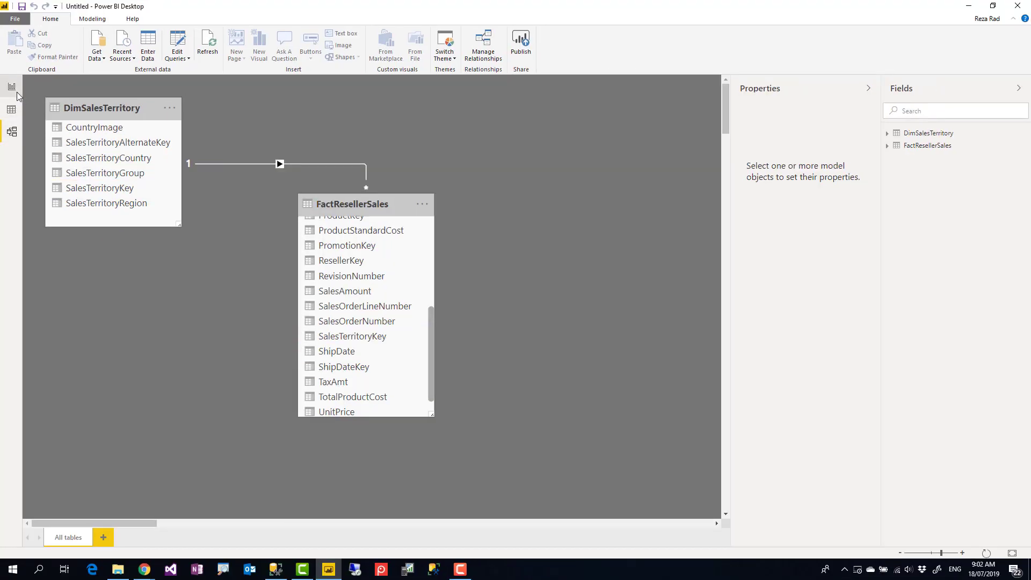
Create a row-level security role named USA Sales Manager for the report.
click(15, 90)
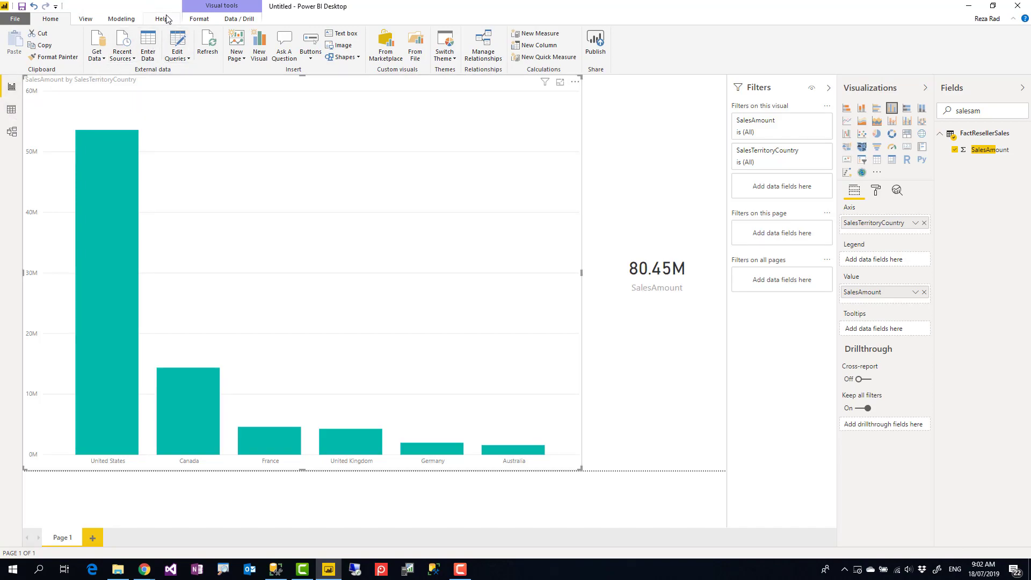
click(123, 20)
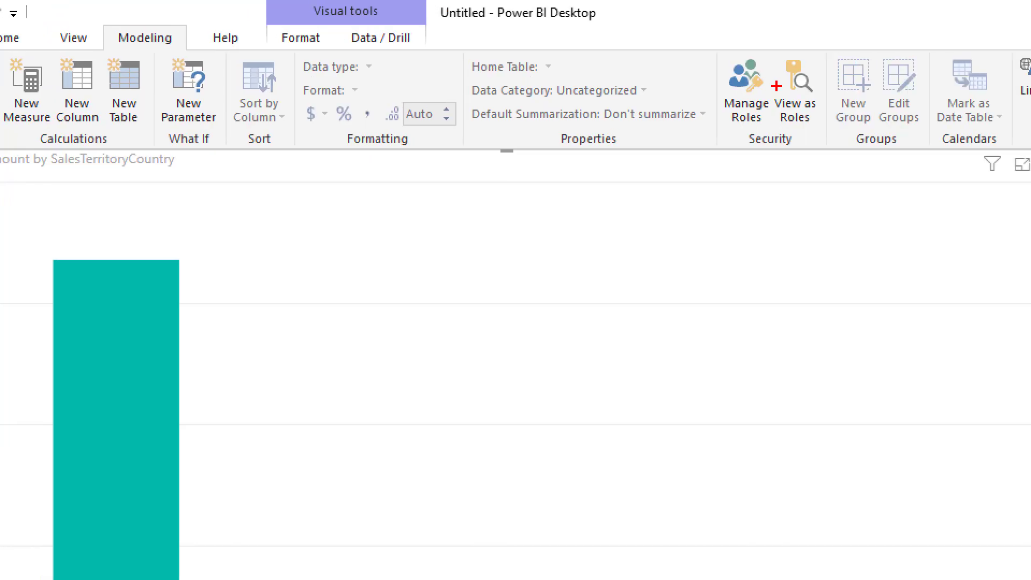
drag(719, 52, 772, 129)
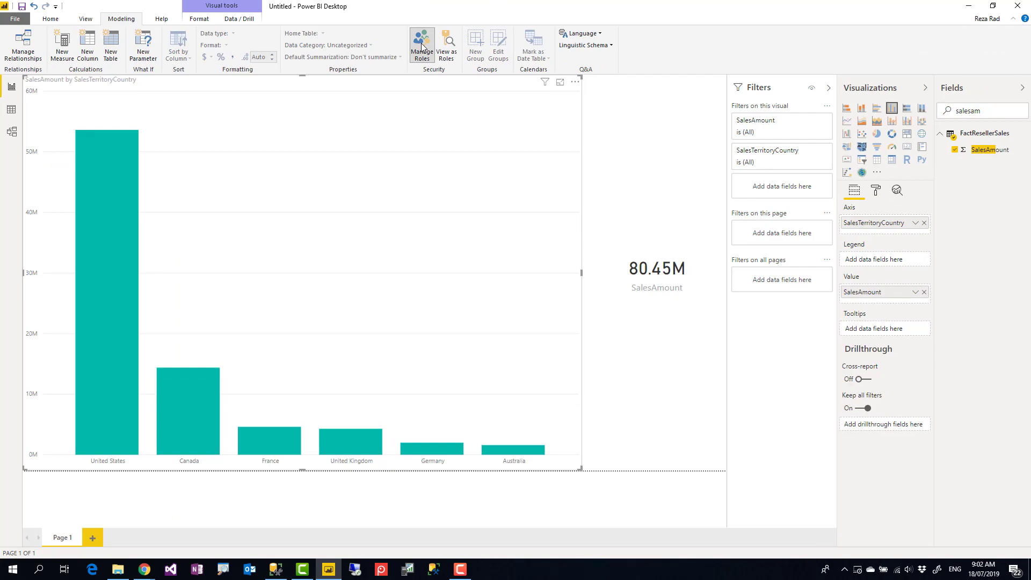
click(421, 49)
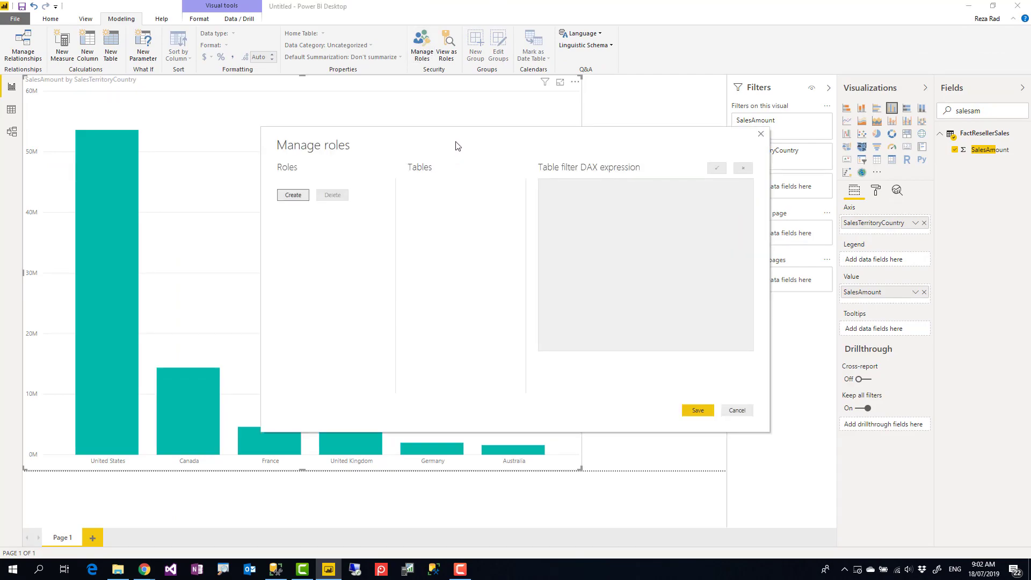
click(256, 214)
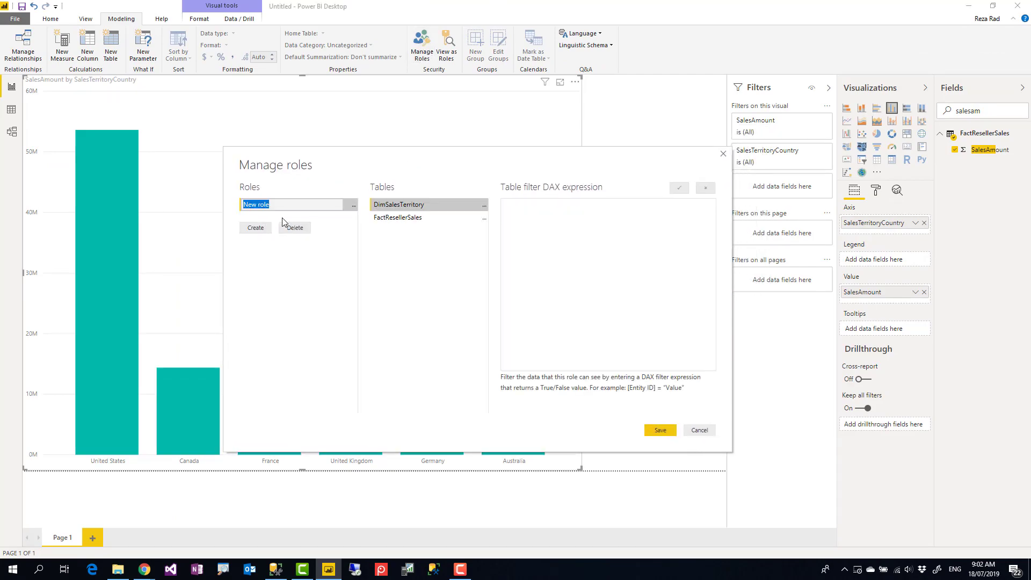
text(USA Sales Manager)
Filter DimSalesTerritory for the USA Sales Manager role with [SalesTerritoryCountry] = "United States" and validate the expression.
click(419, 219)
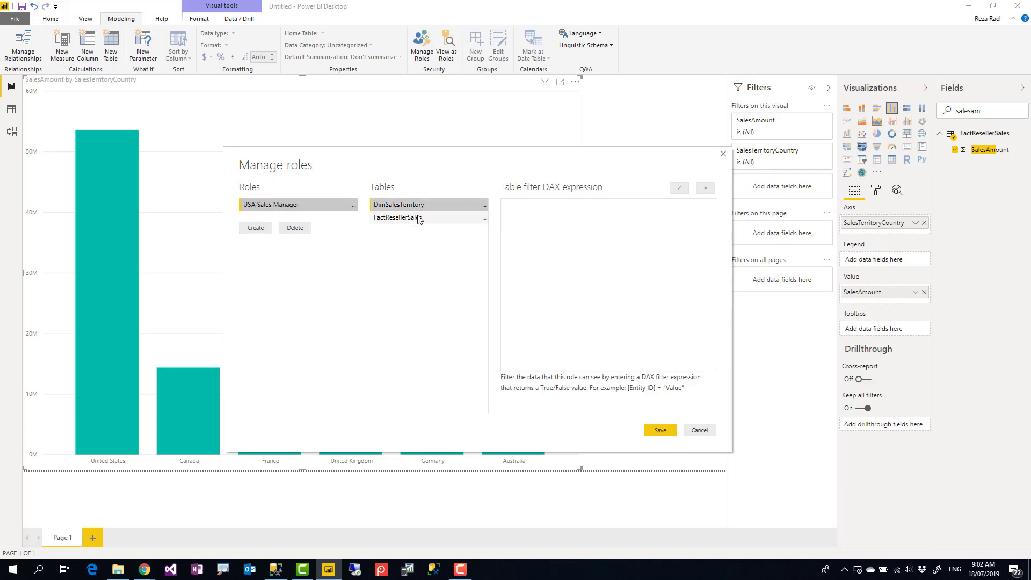
click(412, 210)
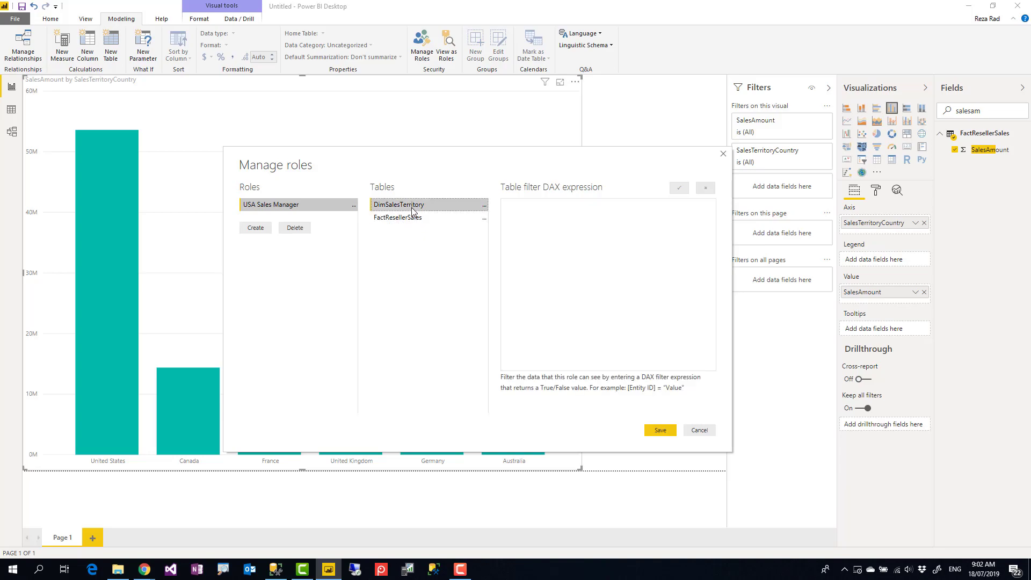
click(446, 216)
click(473, 209)
click(484, 205)
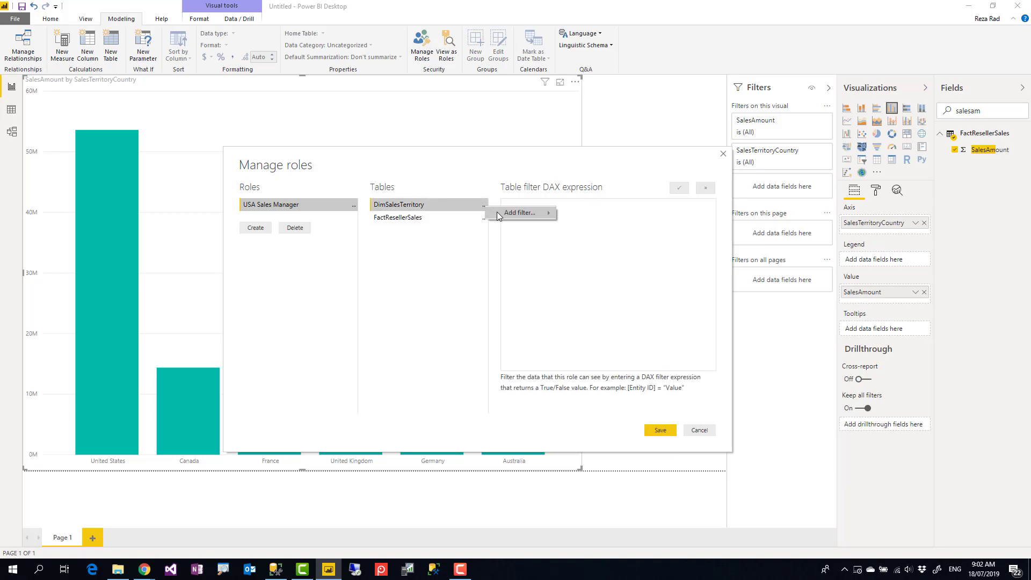
mouse_move(498, 216)
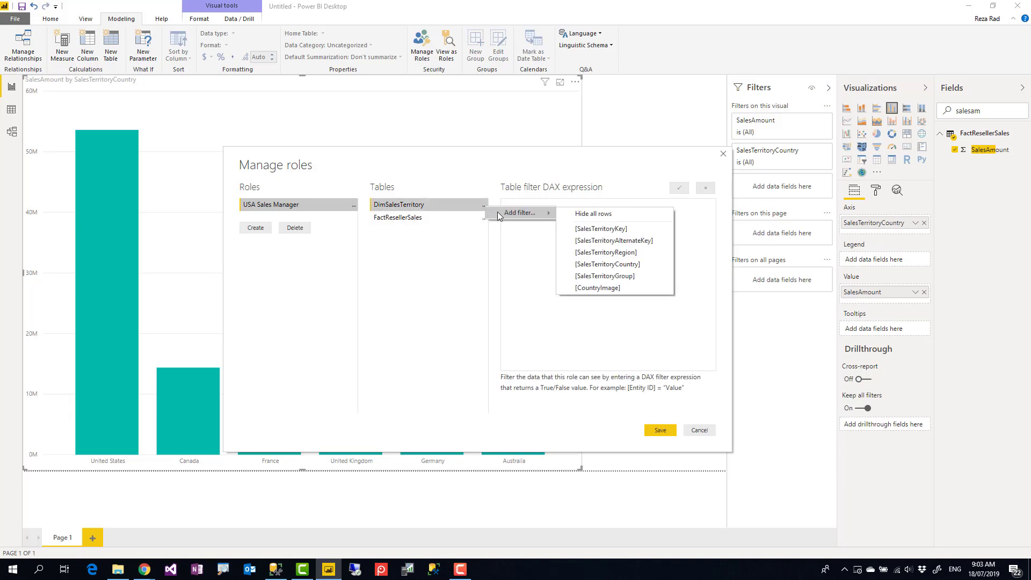
click(607, 265)
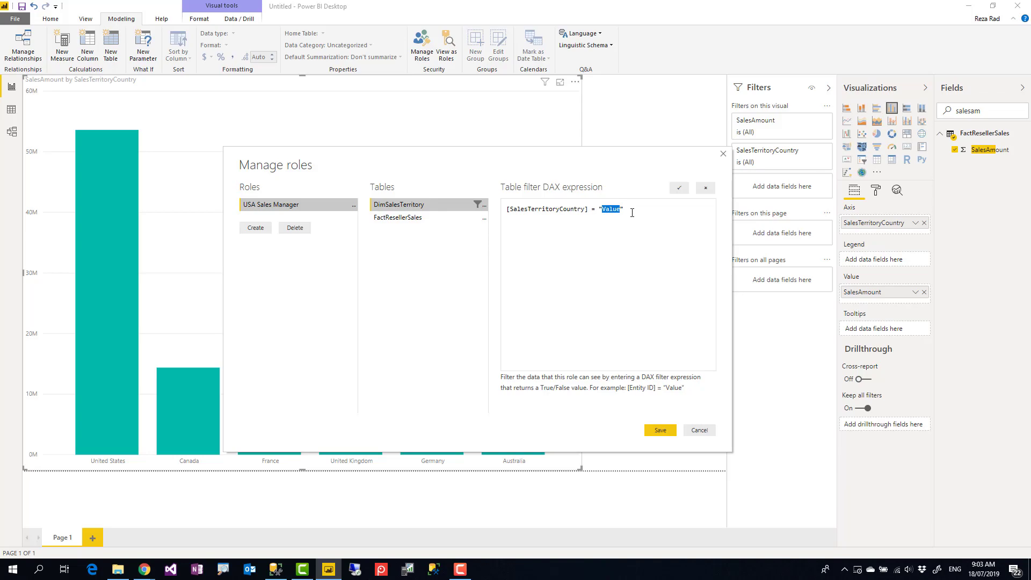
text(United States)
shift+click(603, 209)
click(663, 226)
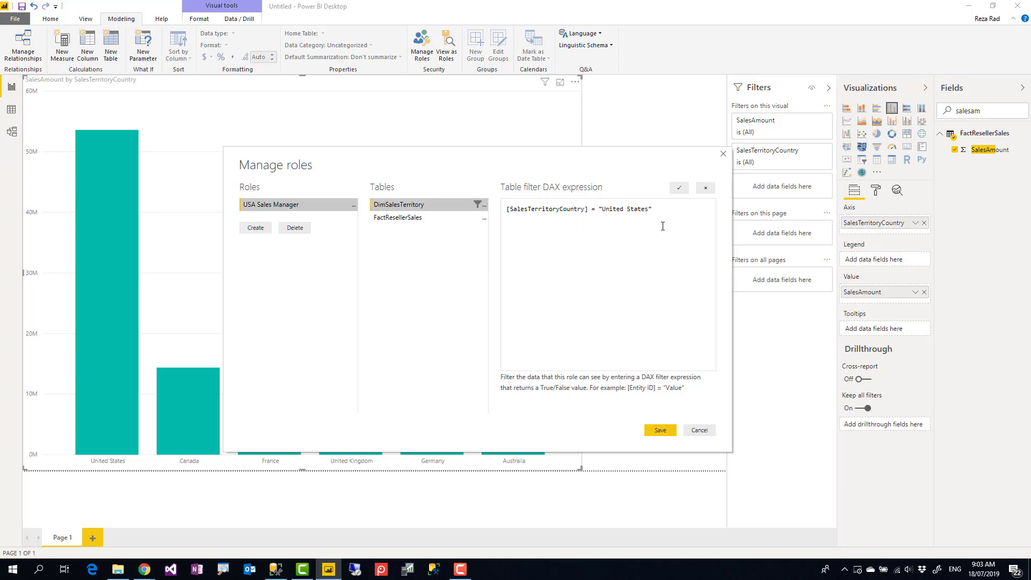
click(679, 187)
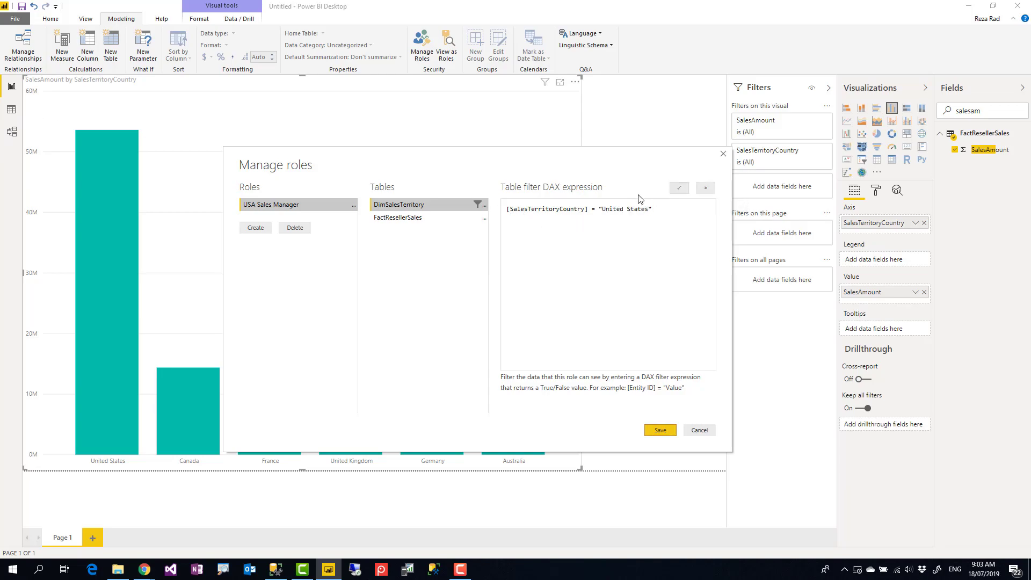
Create a second role named AU Sales Manager.
click(255, 228)
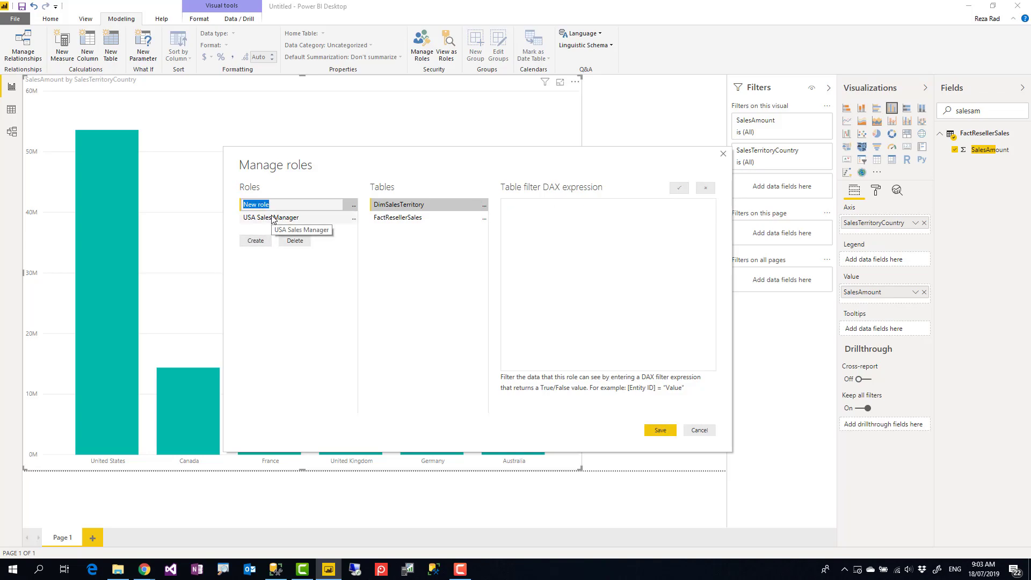
text(AU Sale)
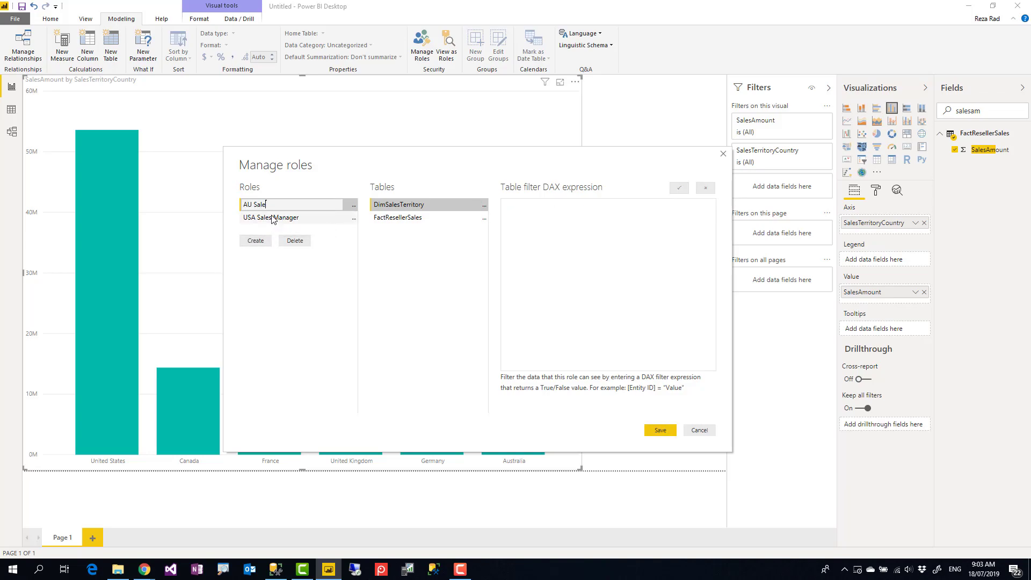
text(s Manager)
key(Return)
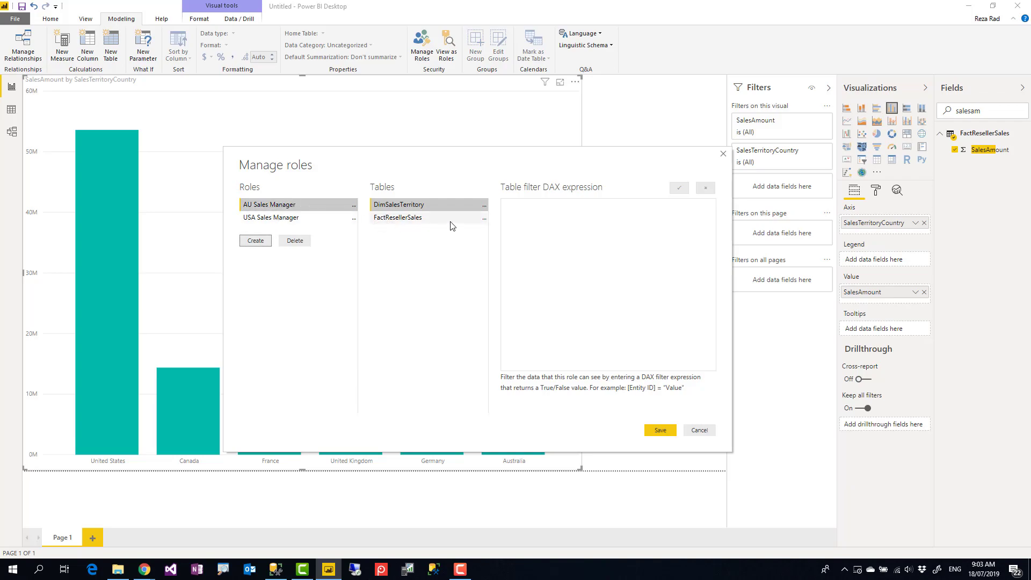
Filter DimSalesTerritory for the AU Sales Manager role with [SalesTerritoryCountry] = "Australia" and validate the expression.
click(485, 207)
mouse_move(515, 221)
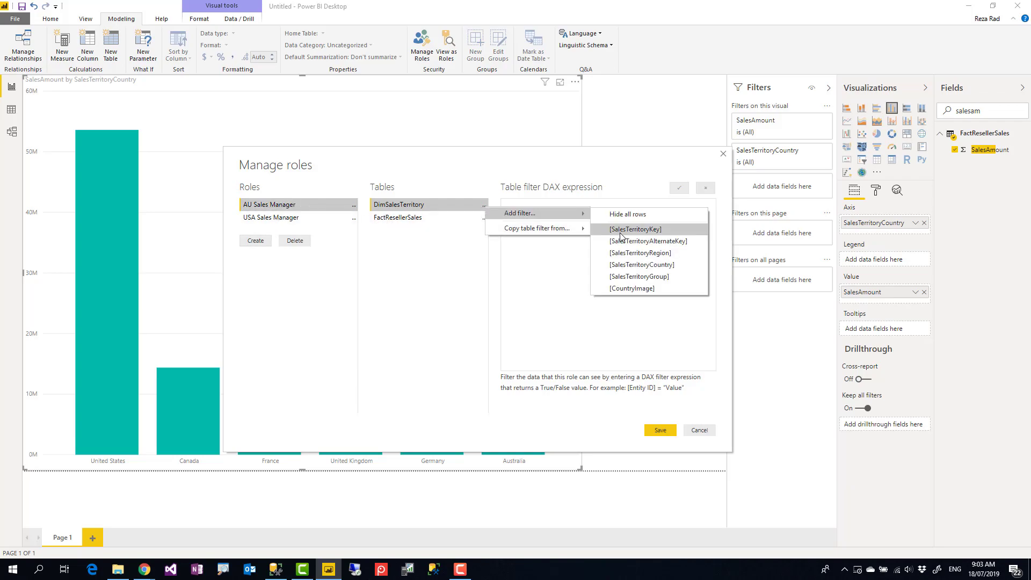
click(638, 263)
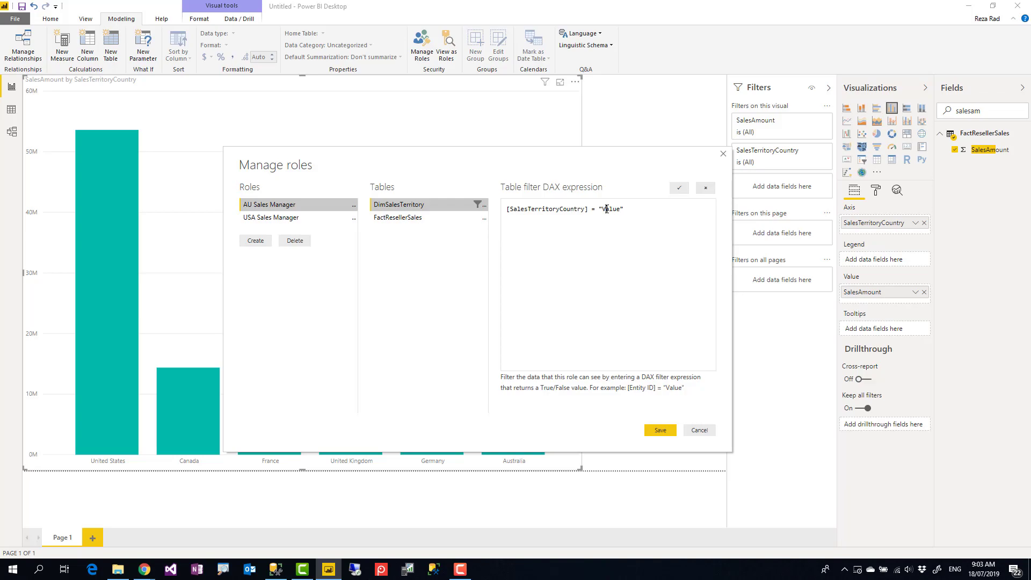
double_click(607, 209)
text(Australia)
click(679, 188)
Review the filter expressions of both sales manager roles and save the role definitions.
click(295, 222)
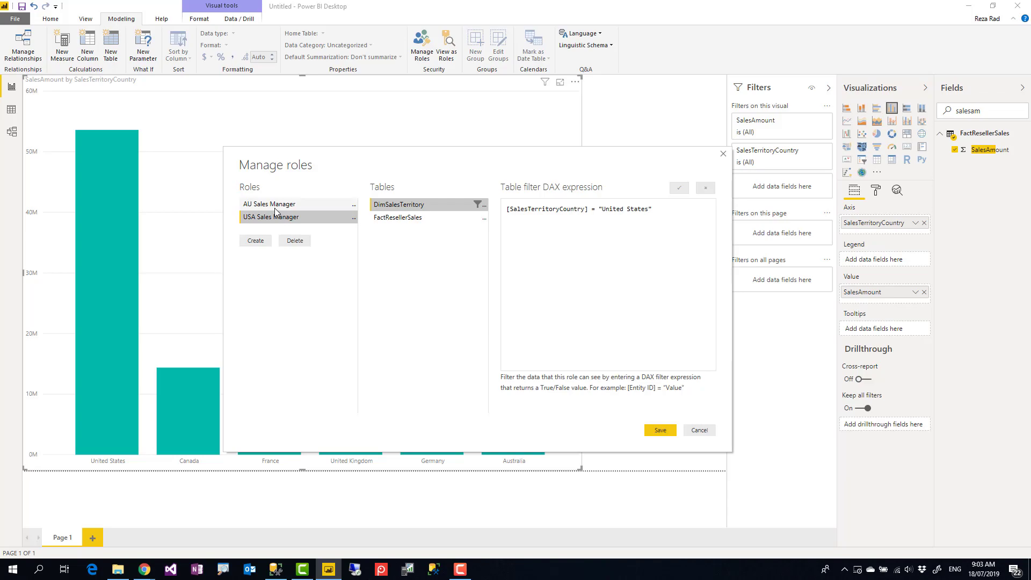
click(285, 204)
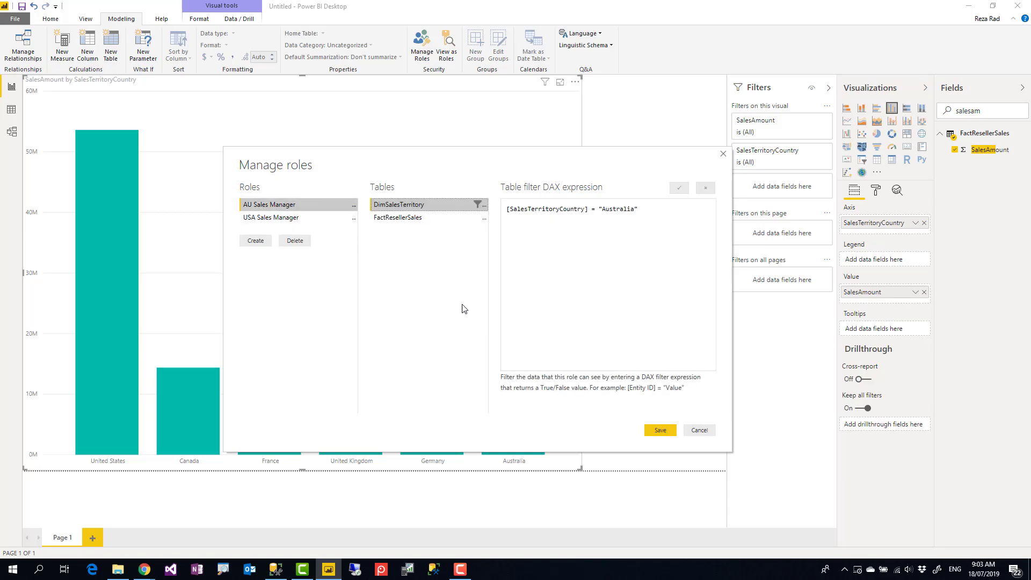
click(662, 430)
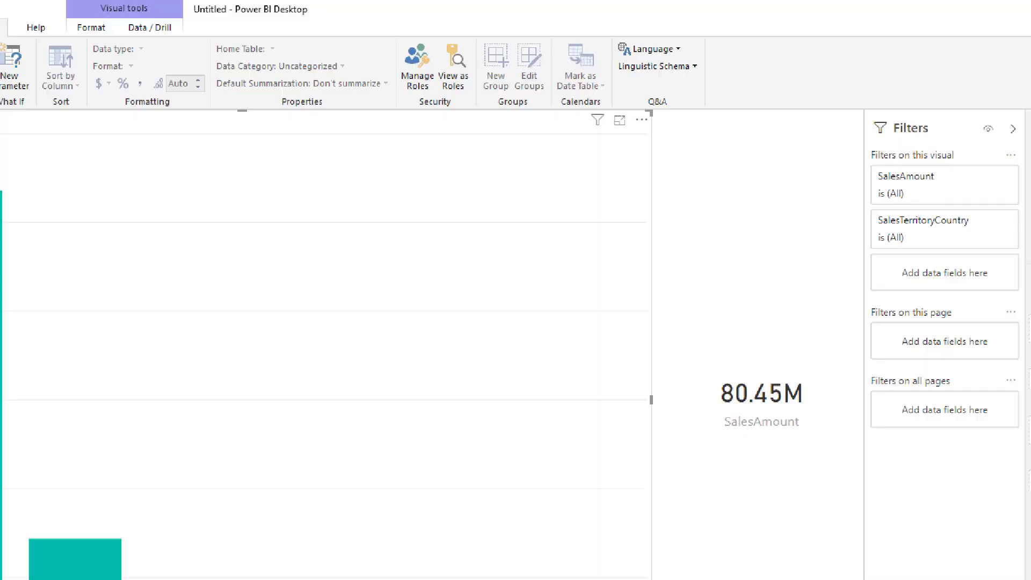
View the report as the USA Sales Manager role and inspect the column chart's sales amount.
mouse_move(441, 48)
mouse_down()
mouse_move(472, 133)
mouse_move(491, 133)
mouse_up()
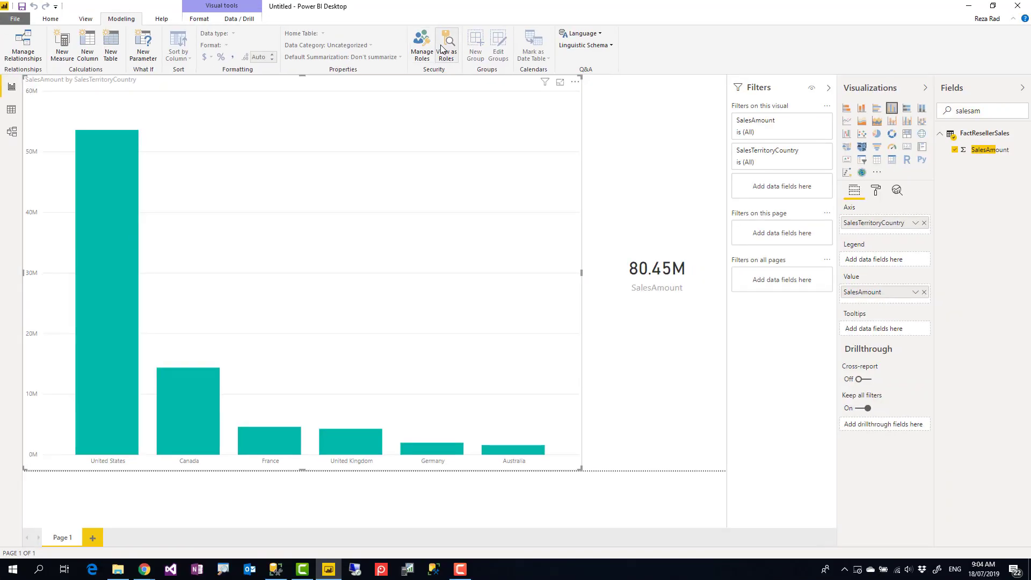
click(459, 102)
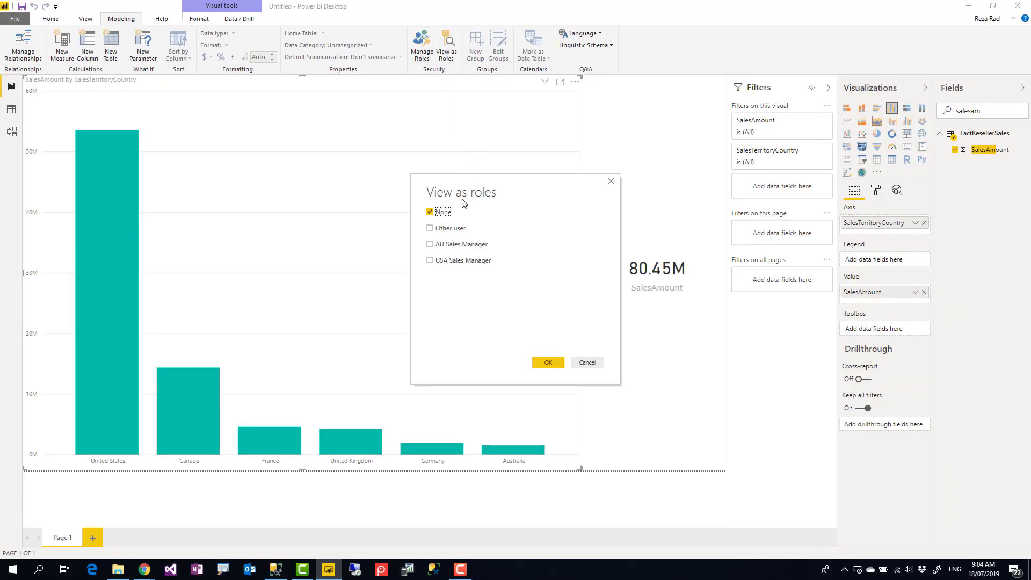
click(446, 263)
click(549, 362)
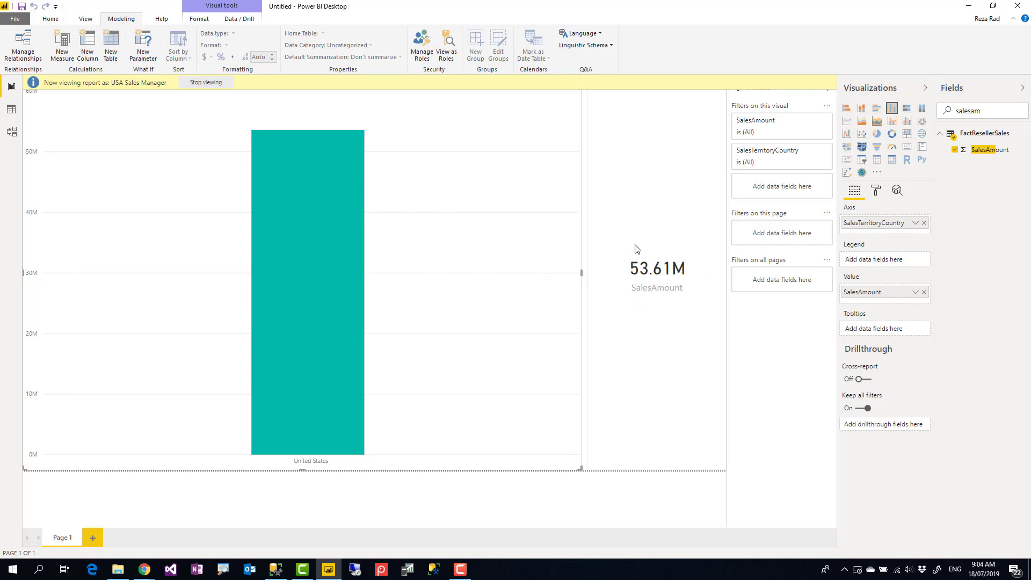
mouse_move(296, 326)
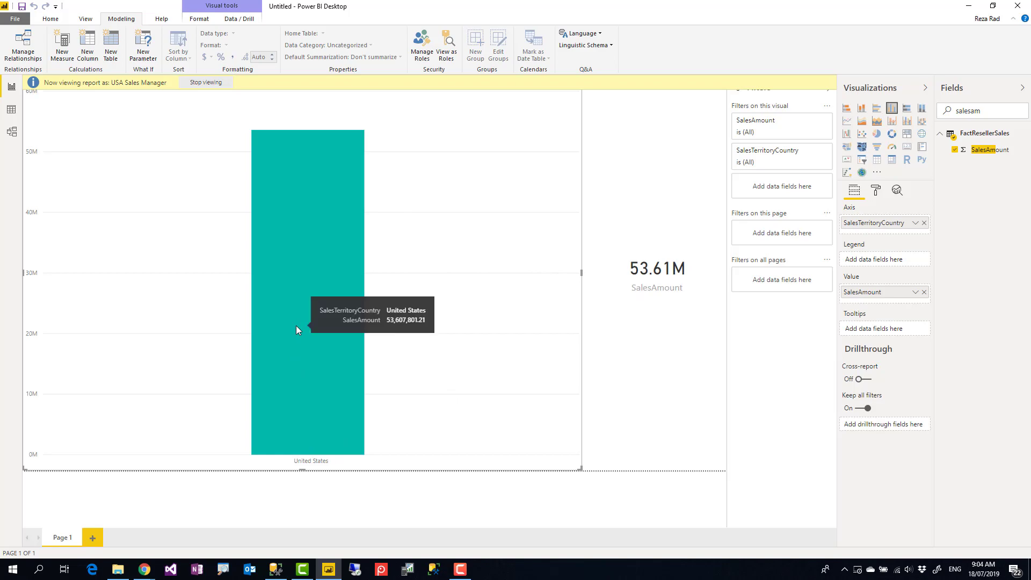
Switch the report preview to the AU Sales Manager role only.
click(452, 50)
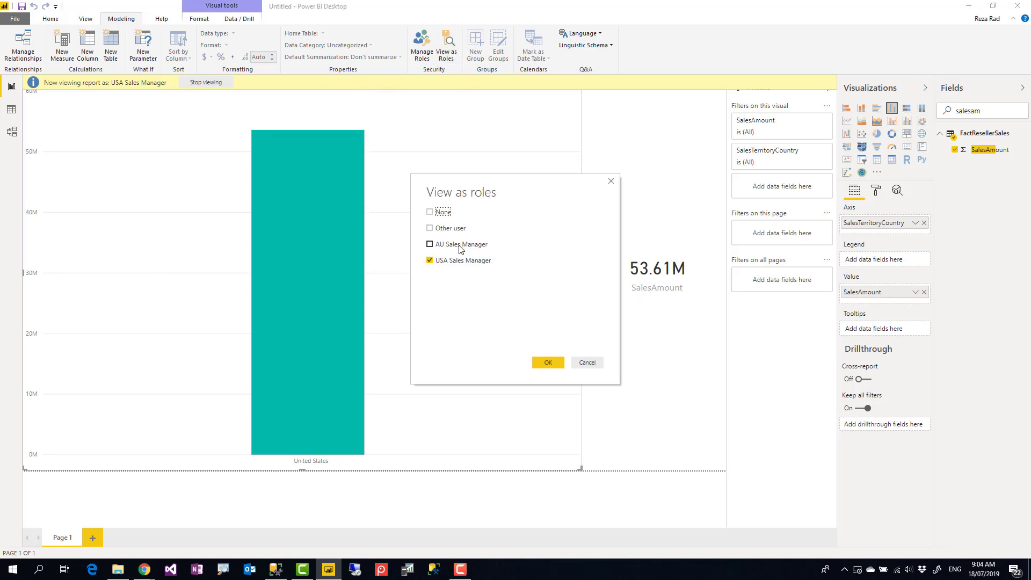
click(460, 246)
click(461, 261)
click(548, 363)
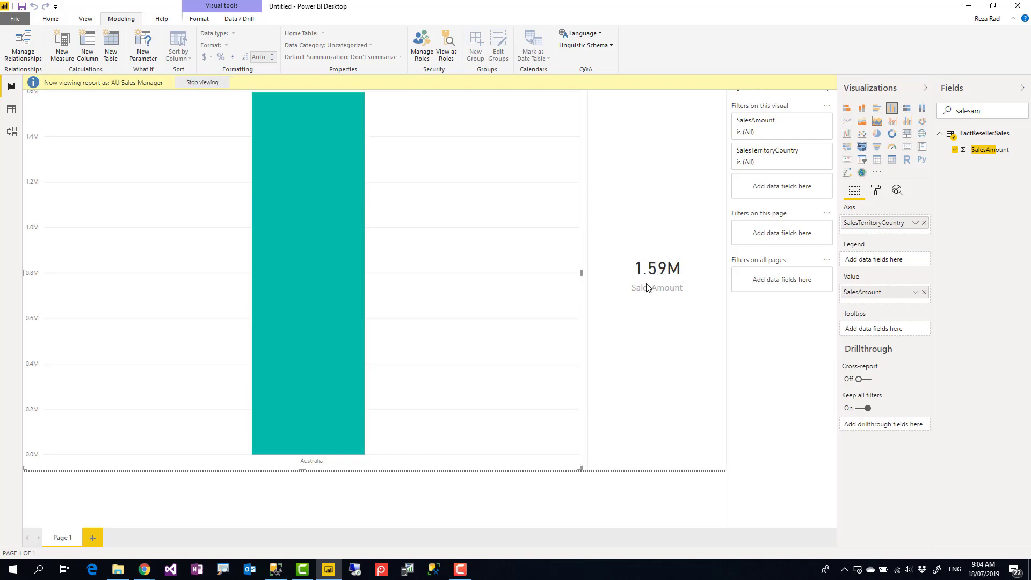
Preview the report with the AU and USA Sales Manager roles combined, and stop viewing as roles.
click(447, 47)
click(457, 261)
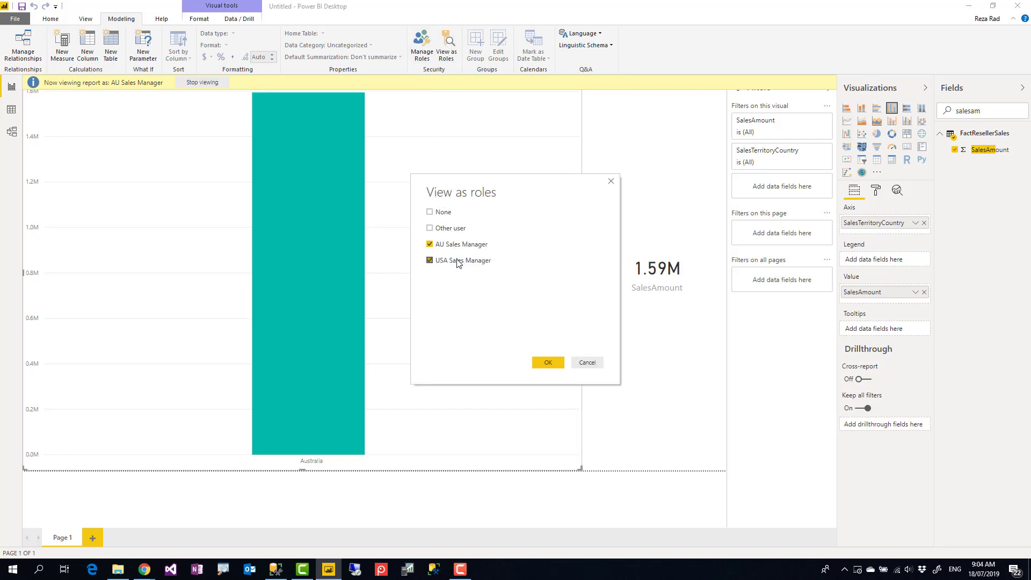
click(551, 363)
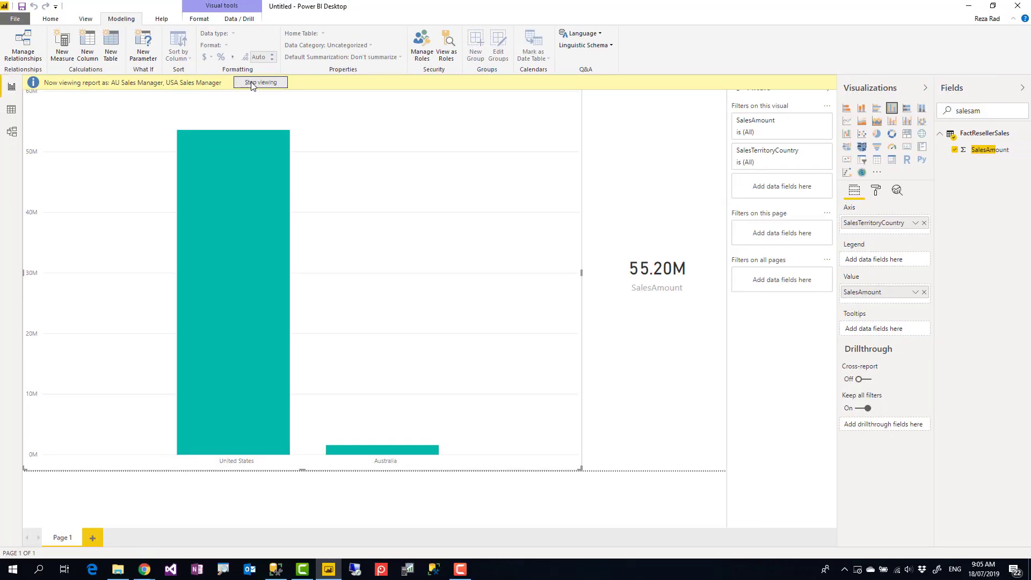
click(252, 83)
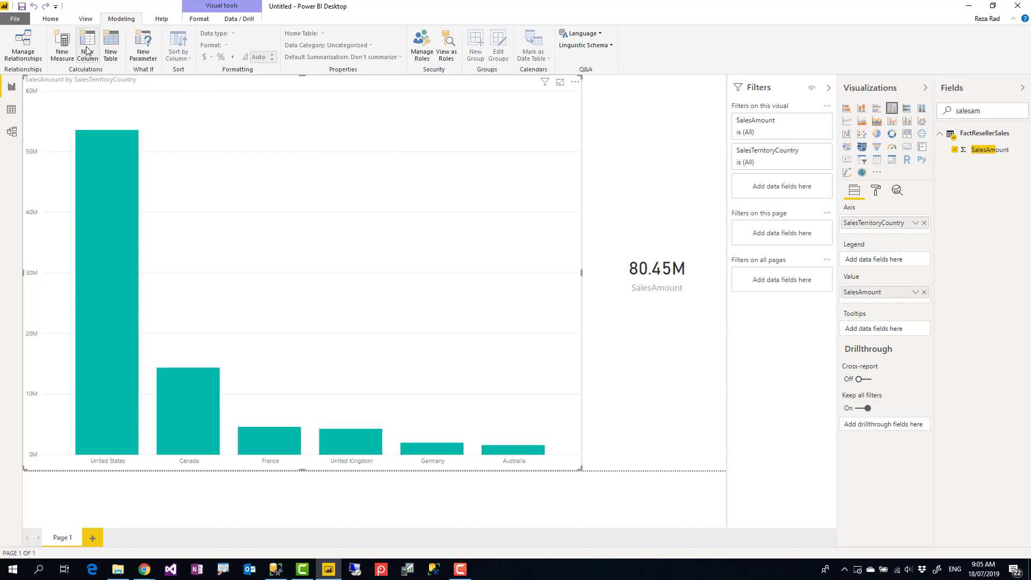
Save the report to the Desktop folder as RLS 20190718.
click(588, 246)
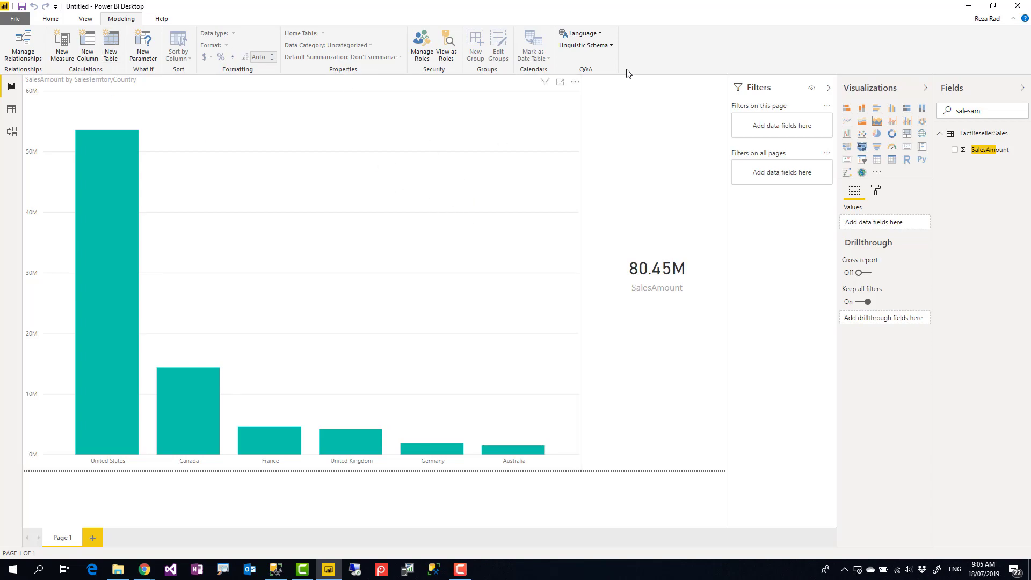
click(52, 21)
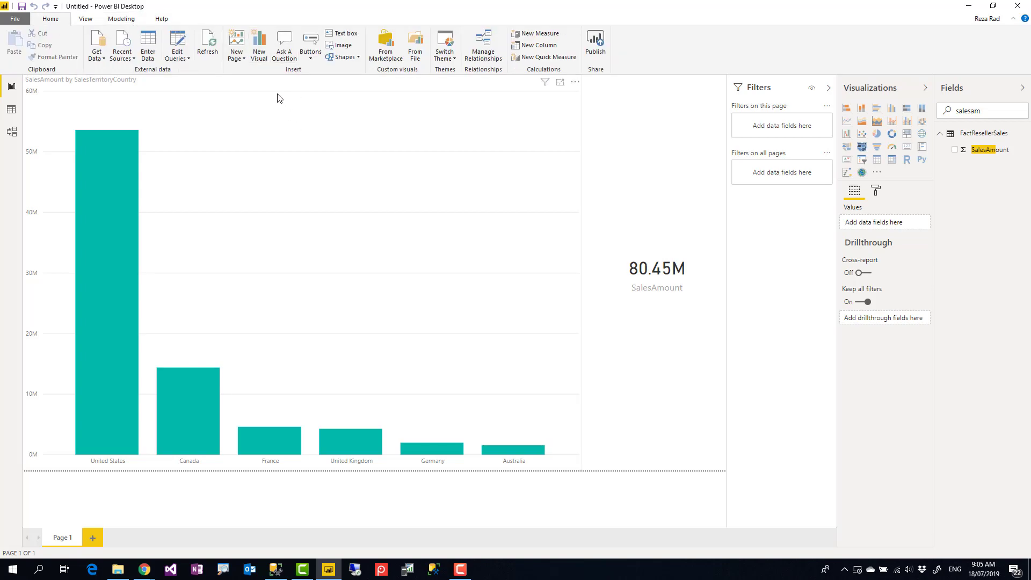
click(22, 6)
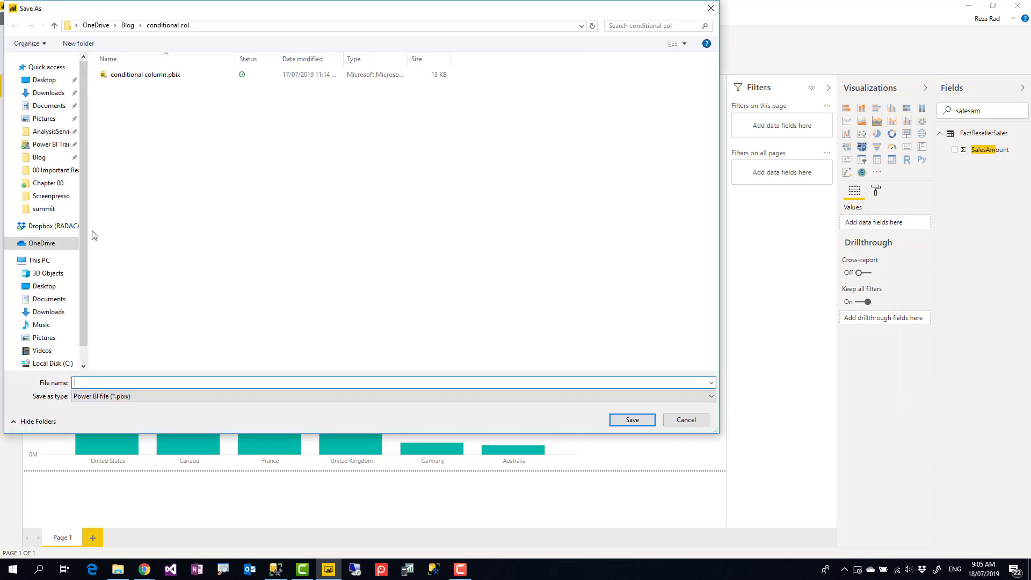
click(49, 81)
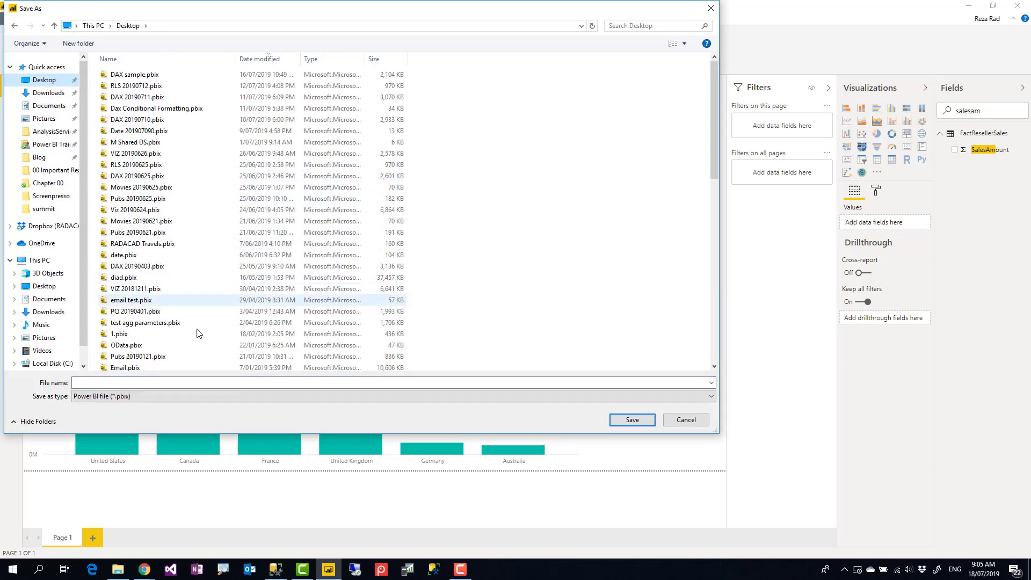
click(149, 383)
text(RLS 2019)
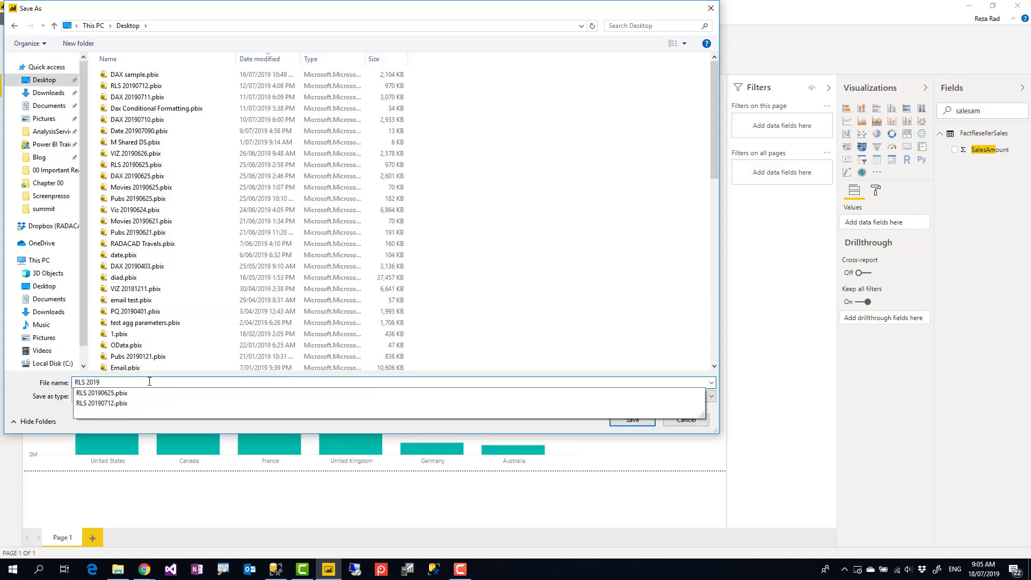
text(0718)
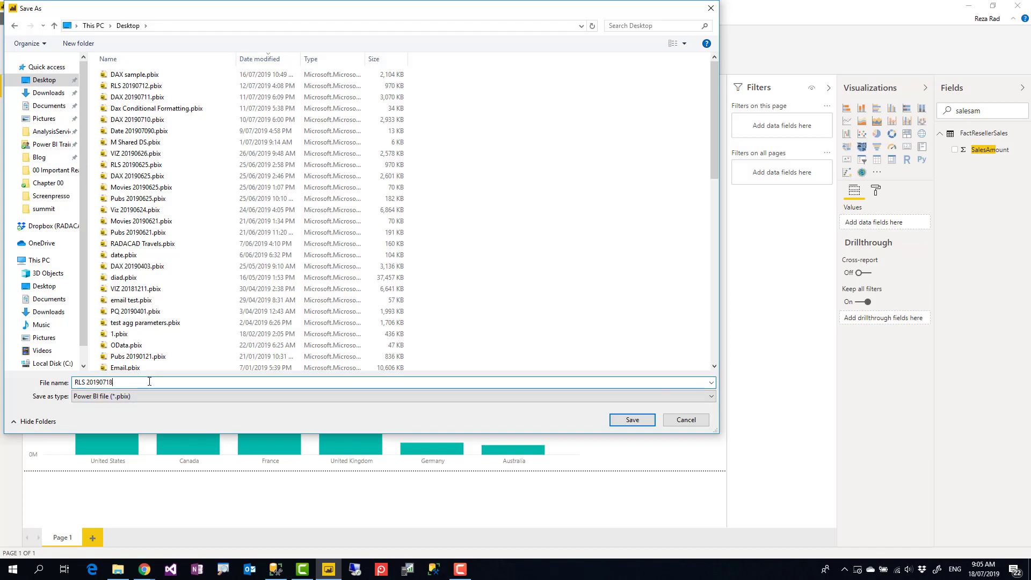
click(627, 423)
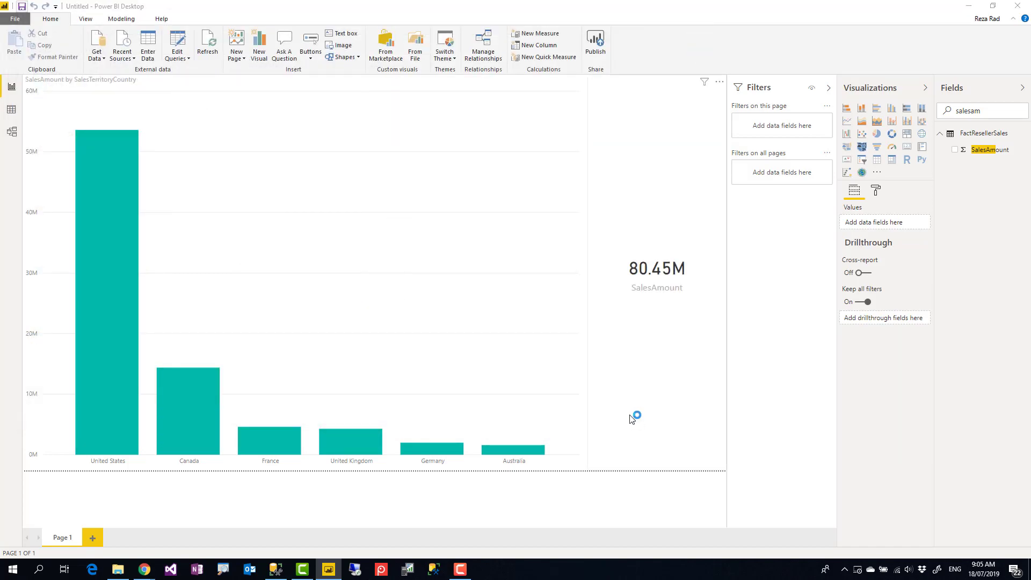
Publish the report to My workspace and open RLS 20190718 in the Power BI service in a maximized browser window.
click(598, 51)
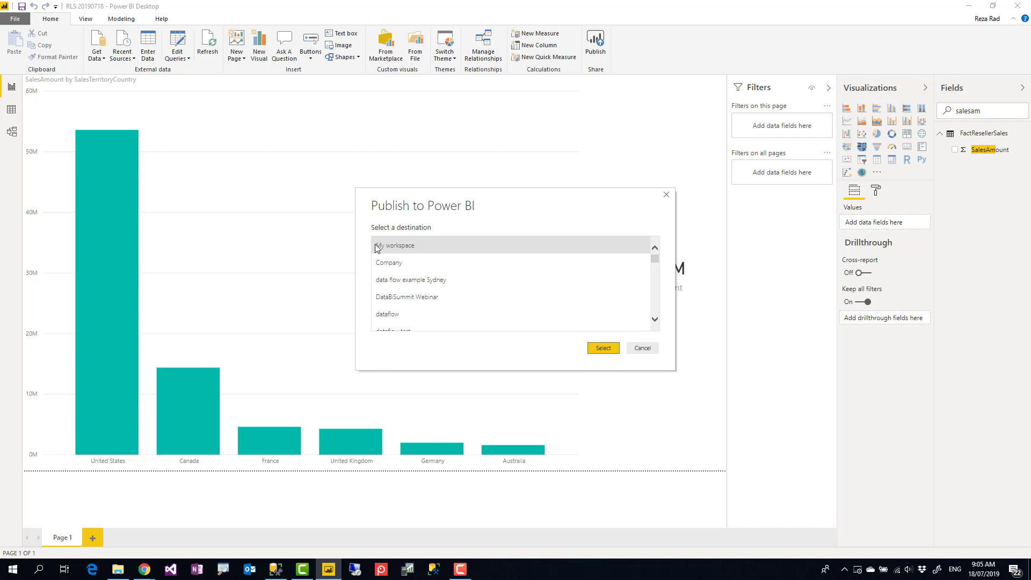
click(604, 350)
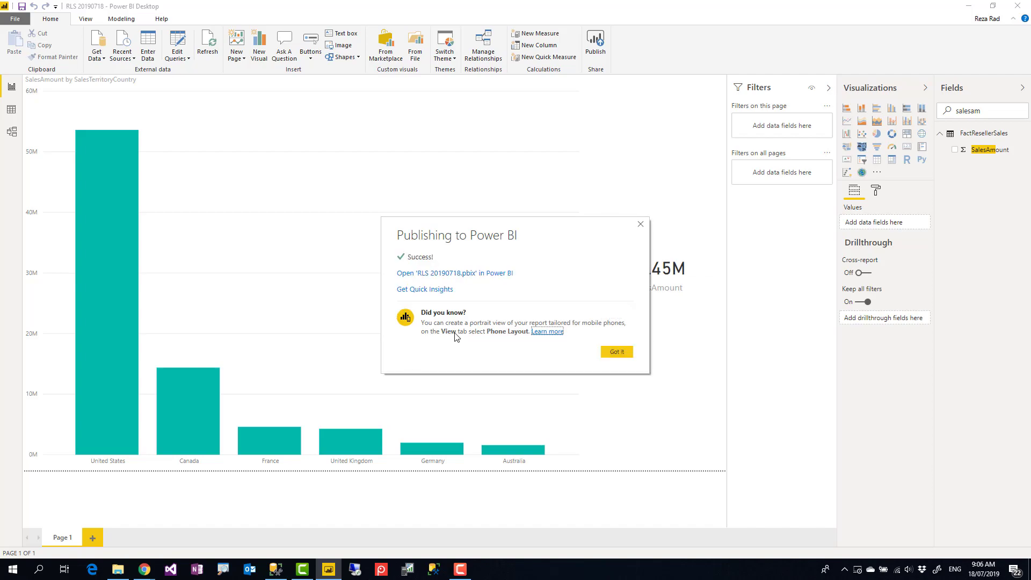
click(448, 274)
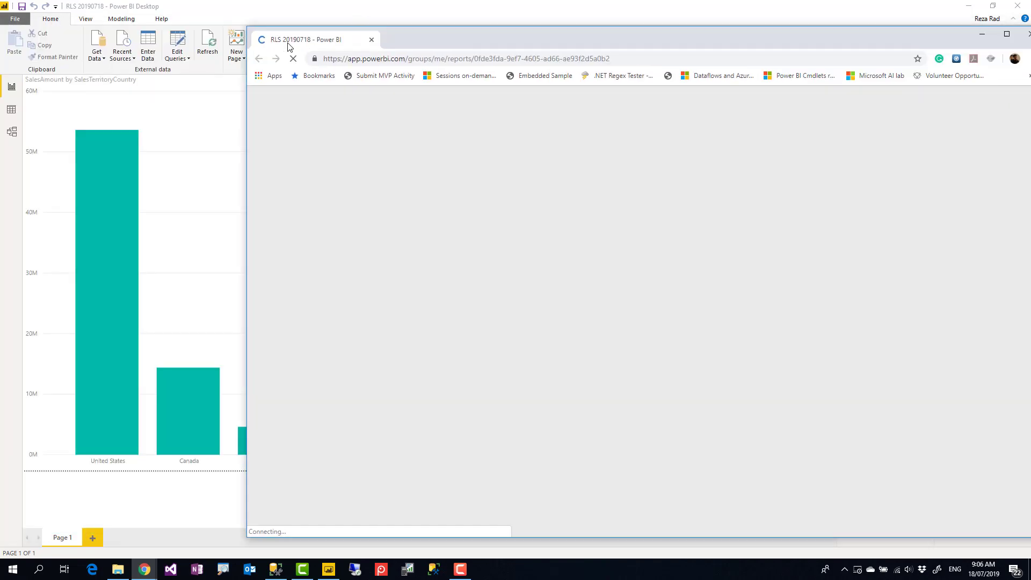
double_click(356, 34)
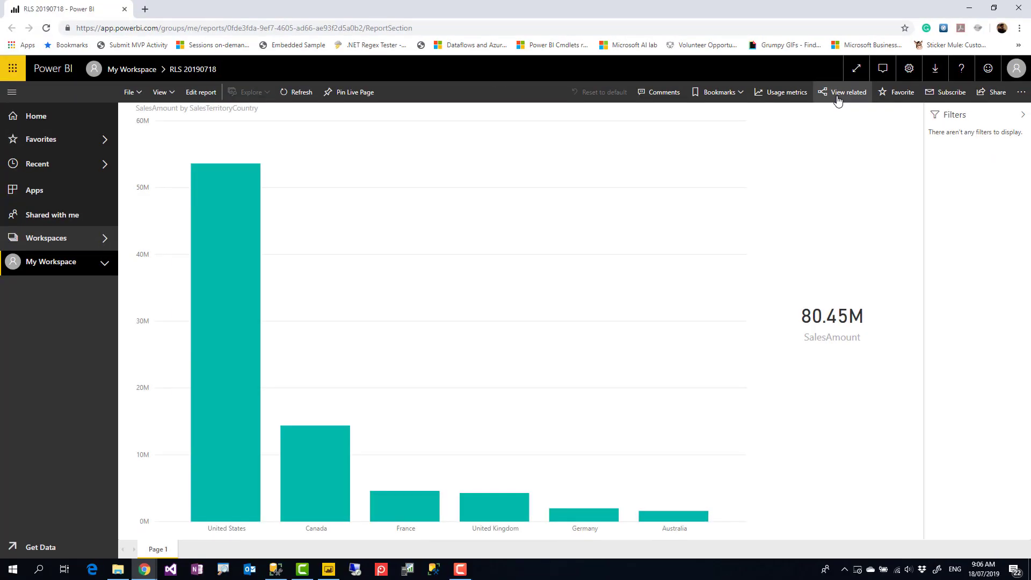
Open the row-level security settings of the RLS 20190718 dataset from the report's related content.
click(840, 103)
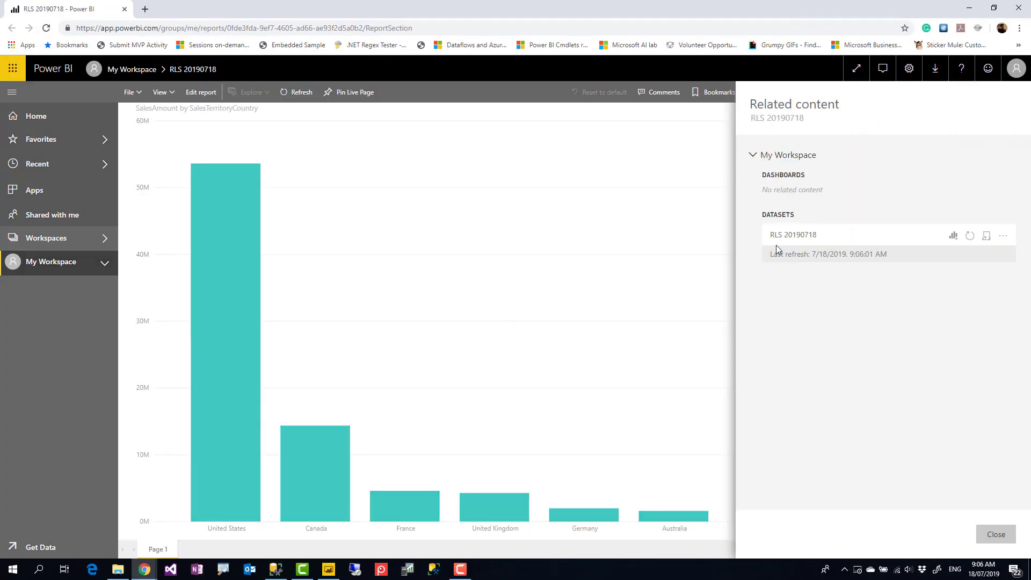
click(1003, 237)
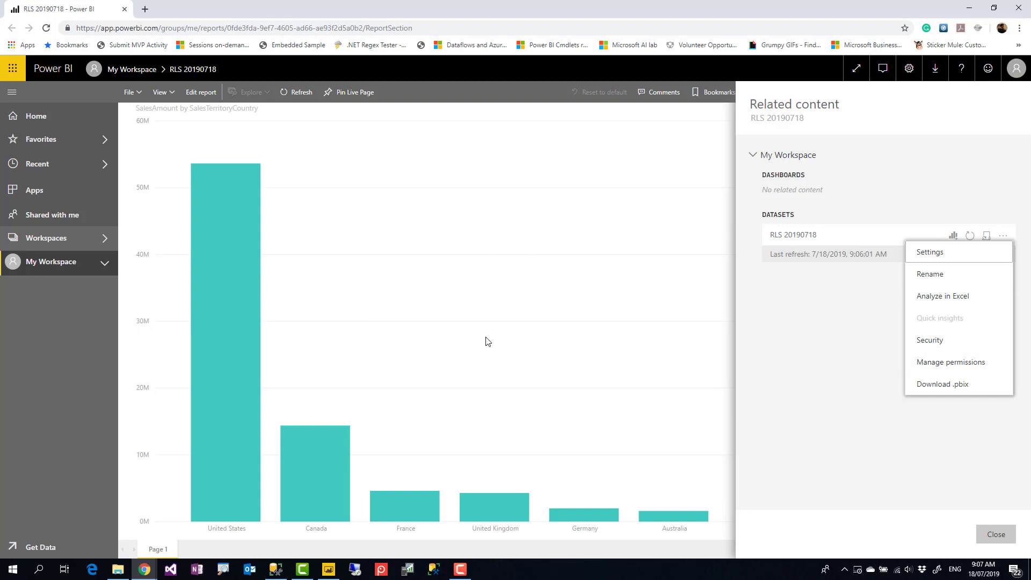
click(936, 340)
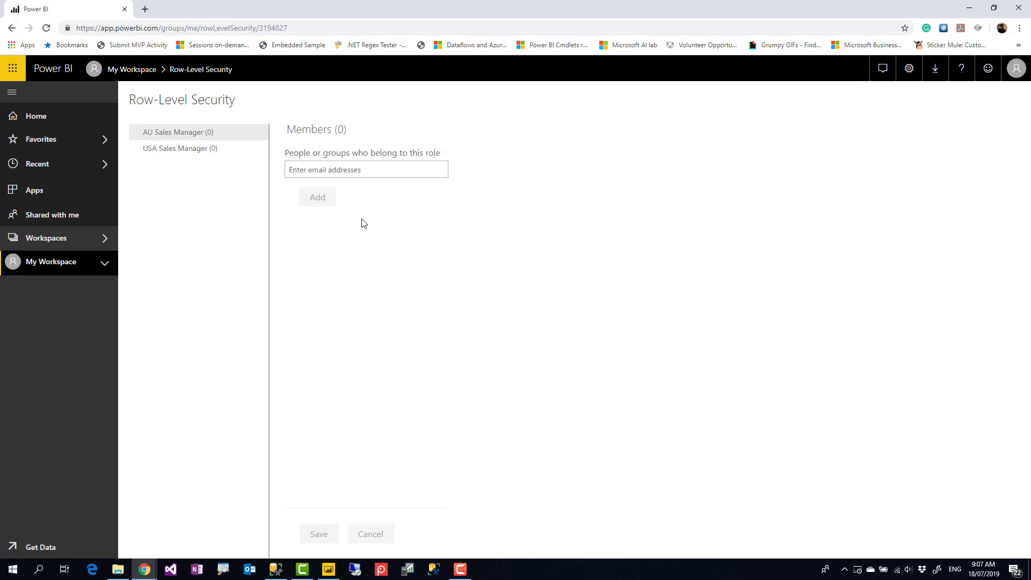
Add the intended user's company account as a member of the AU Sales Manager role and save the membership.
click(163, 152)
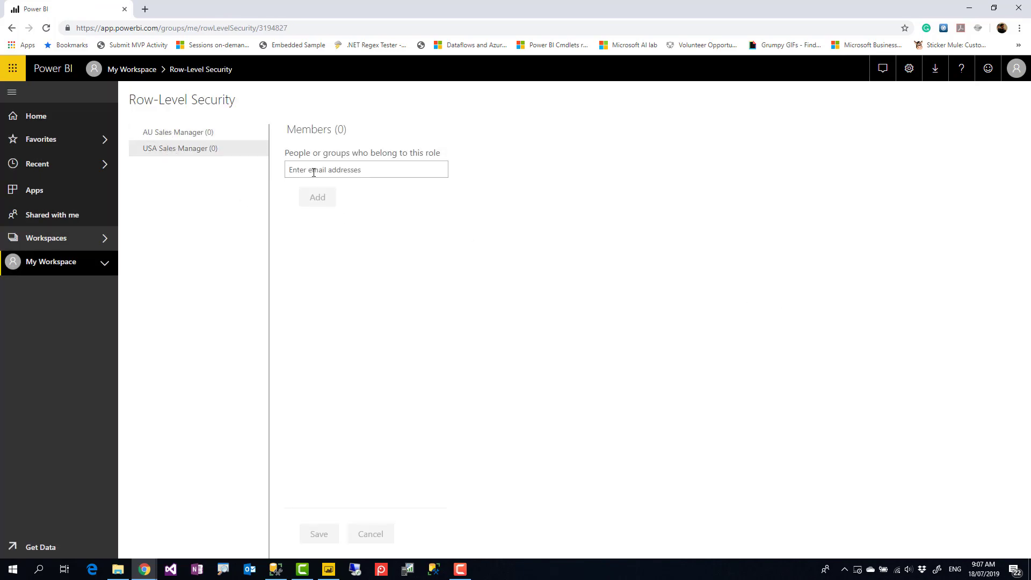
click(155, 134)
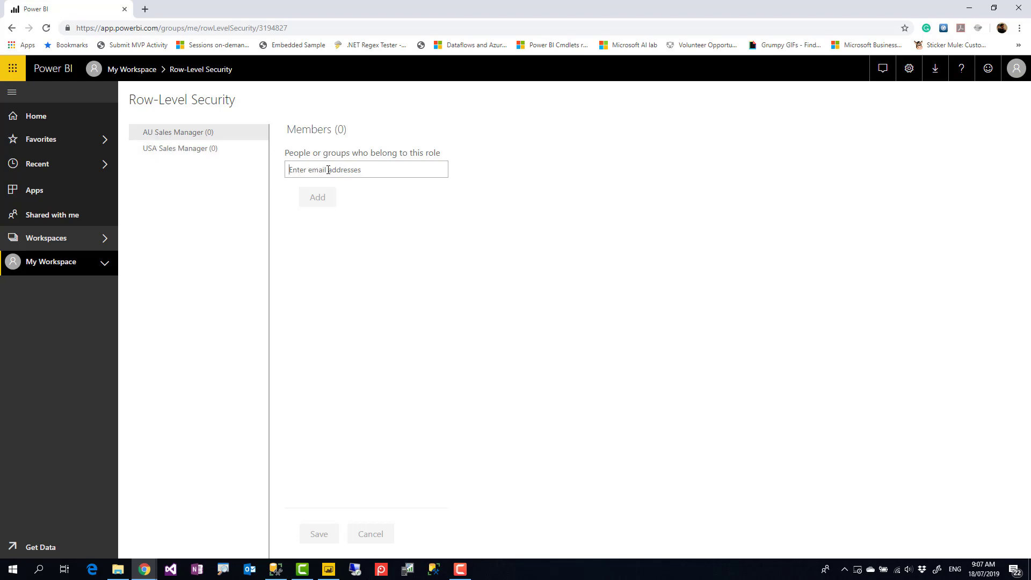
text(reza)
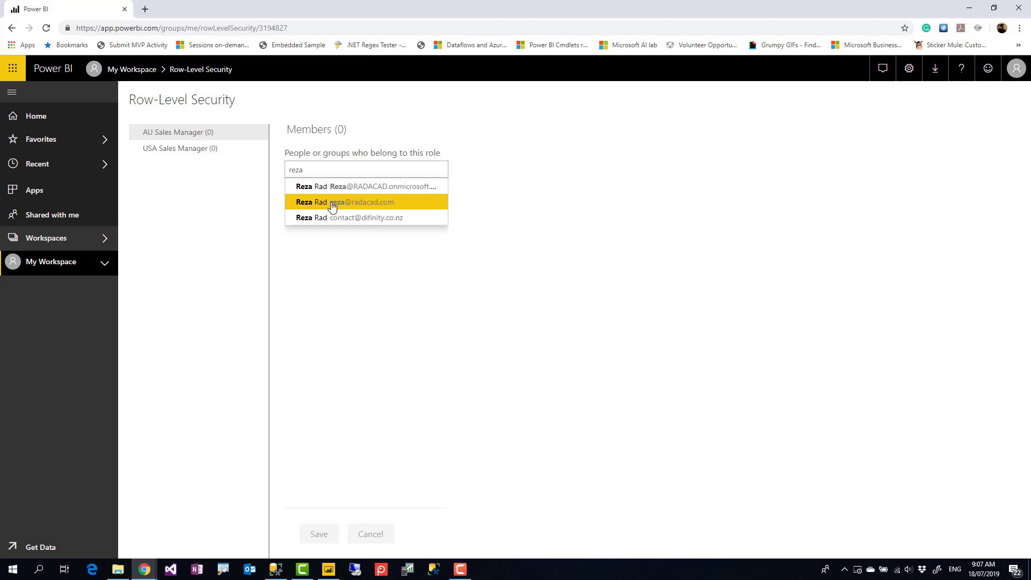
click(332, 207)
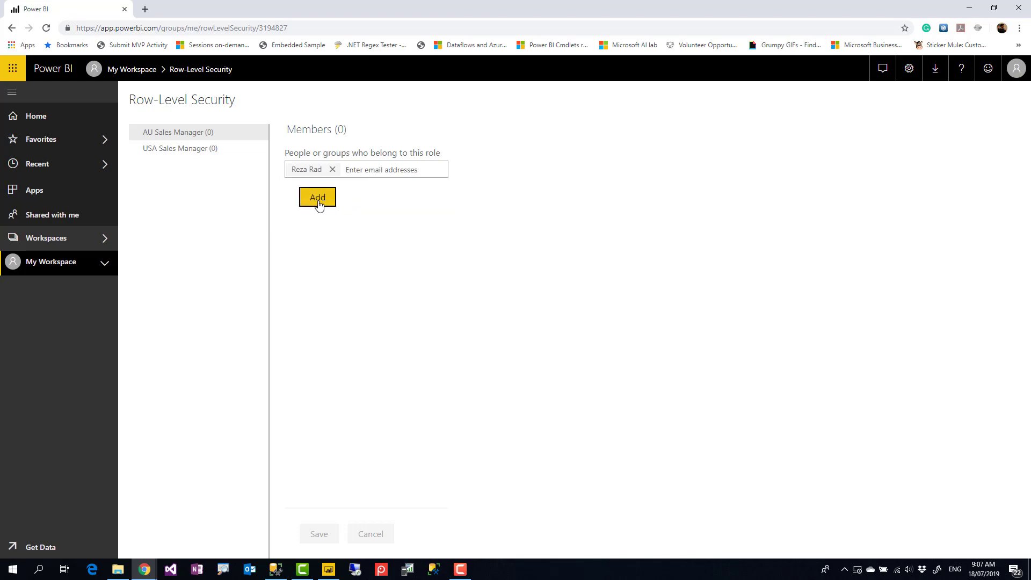
click(318, 203)
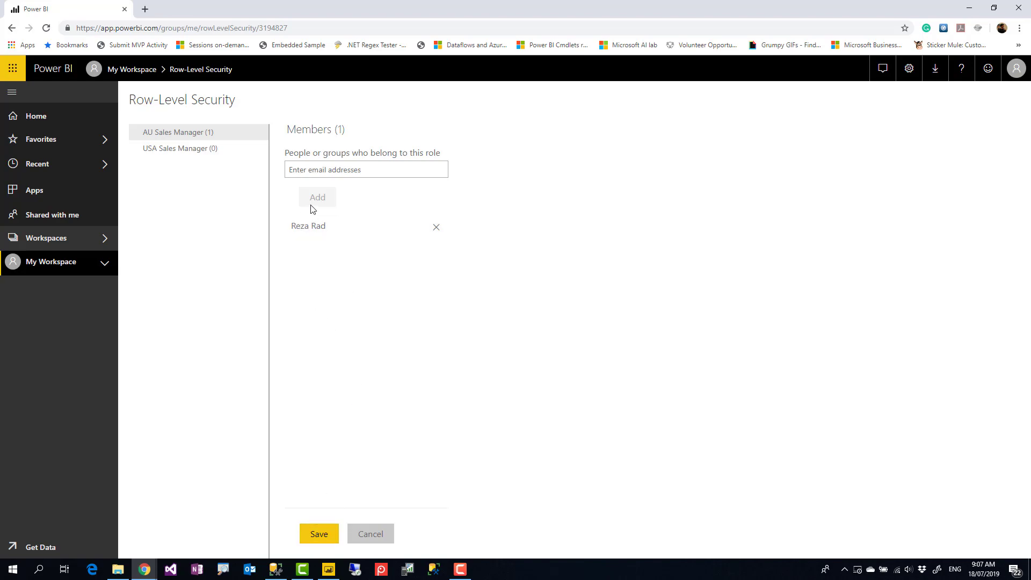
click(316, 535)
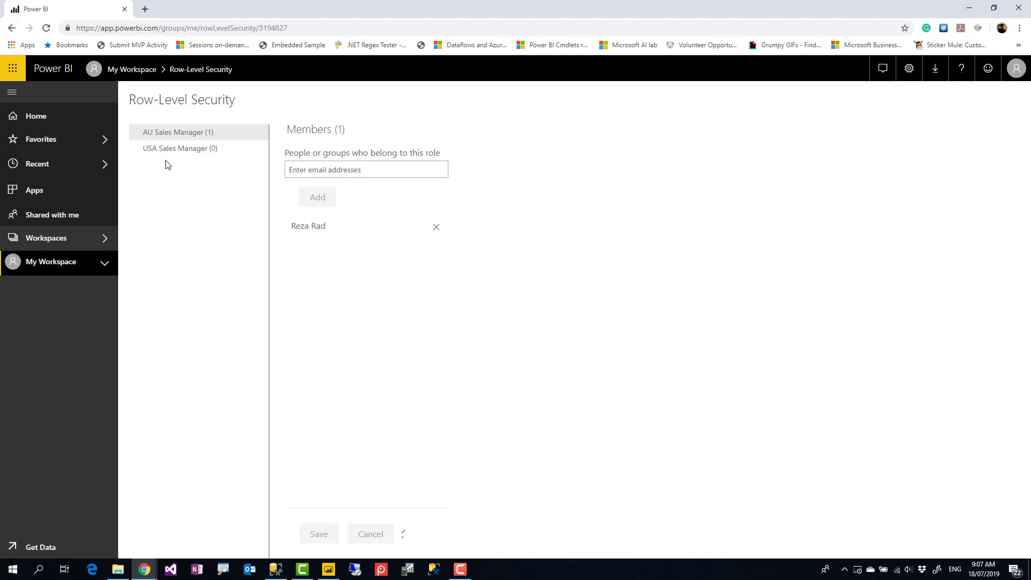
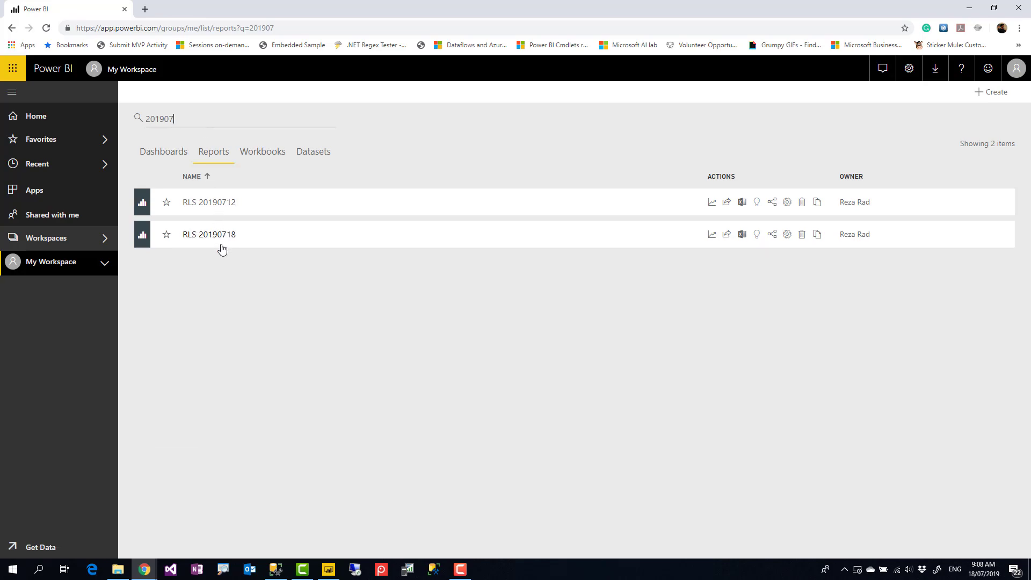
Share the RLS 20190718 report with the AU Sales Manager role member, with the email notification to recipients turned off.
click(726, 235)
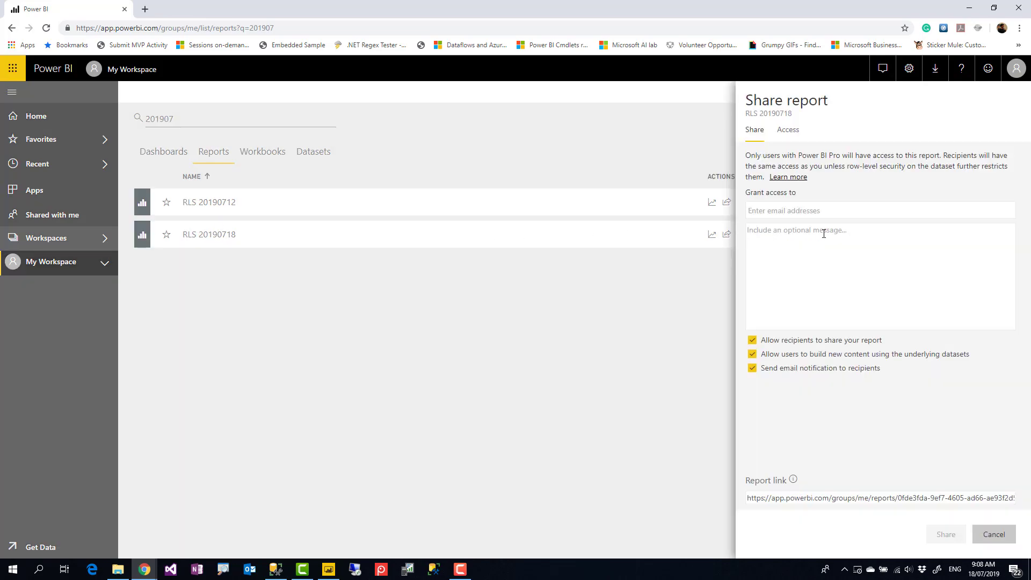
text(reza)
click(786, 240)
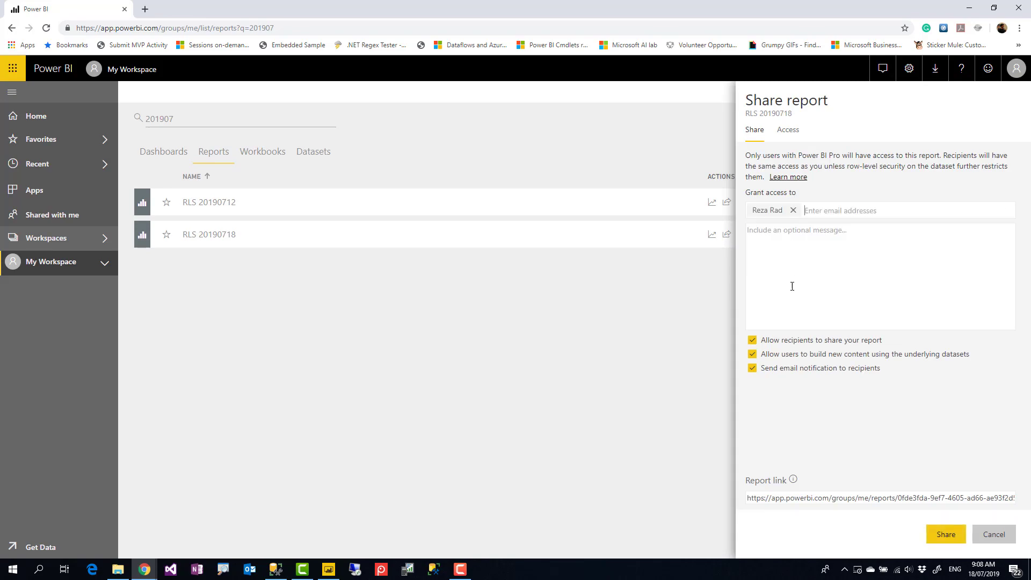
click(767, 368)
click(943, 540)
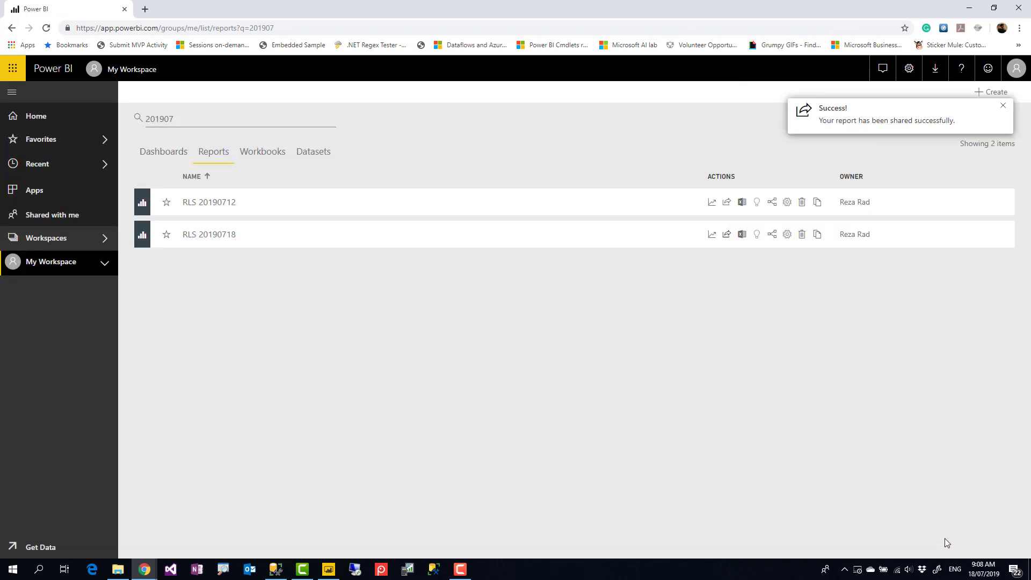
Switch to Microsoft Edge and go to the Power BI website at powerbi.microsoft.com.
click(92, 569)
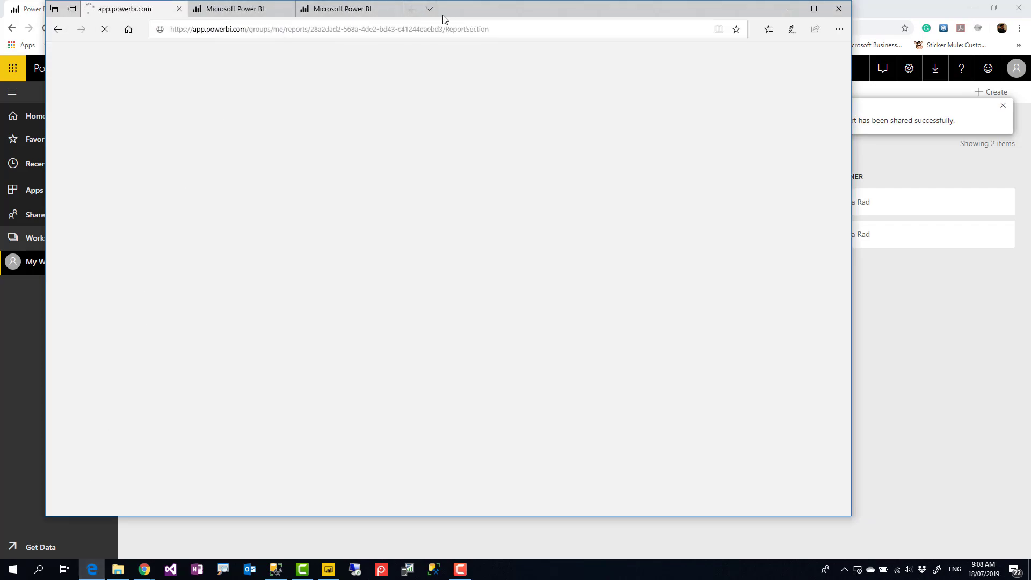
click(413, 27)
text(power)
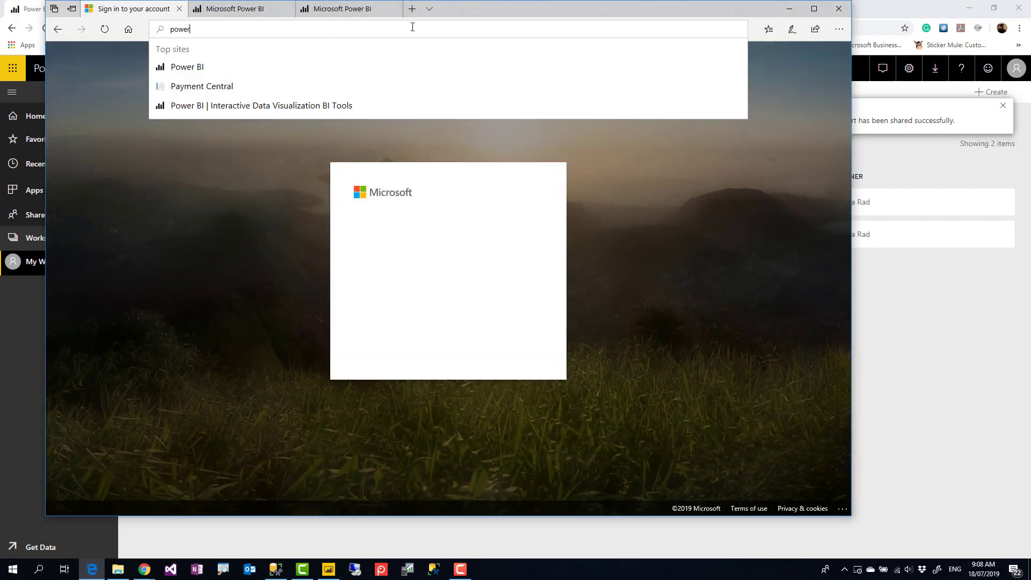
key(Down)
key(Down)
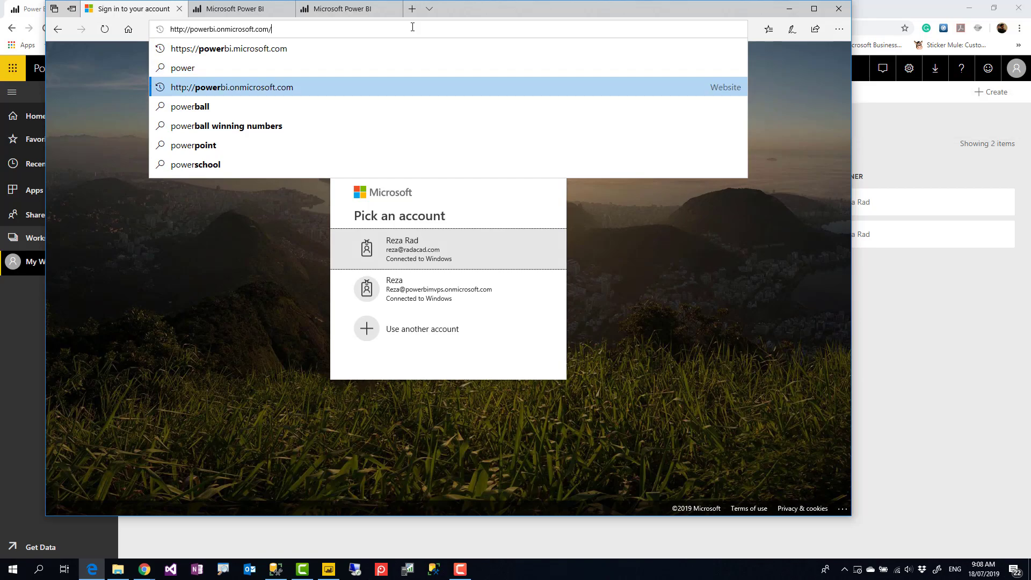
key(Up)
key(Up)
key(Return)
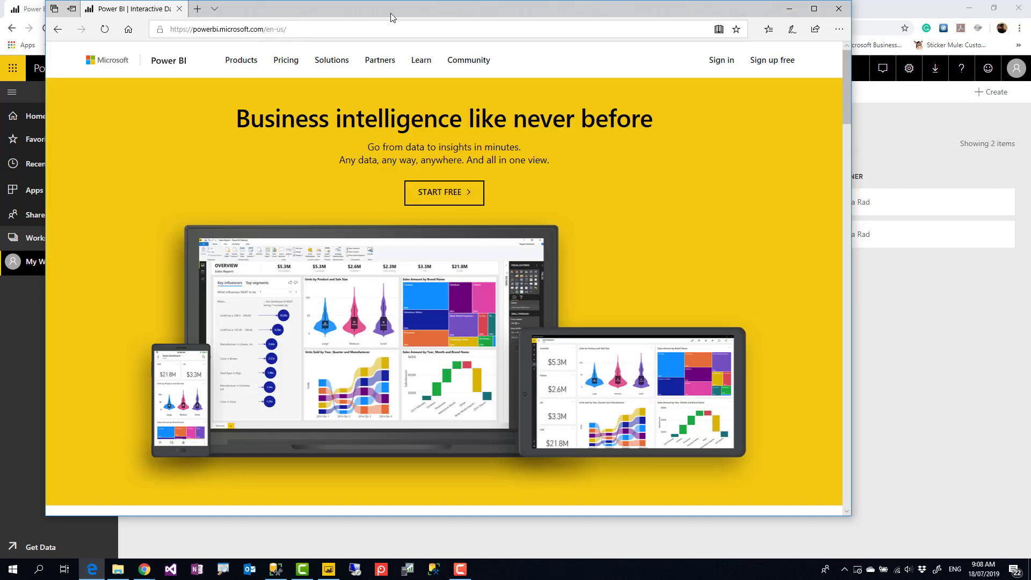
Sign in to Power BI with the role member's account and open RLS 20190718 from the content shared with it.
double_click(392, 13)
click(858, 63)
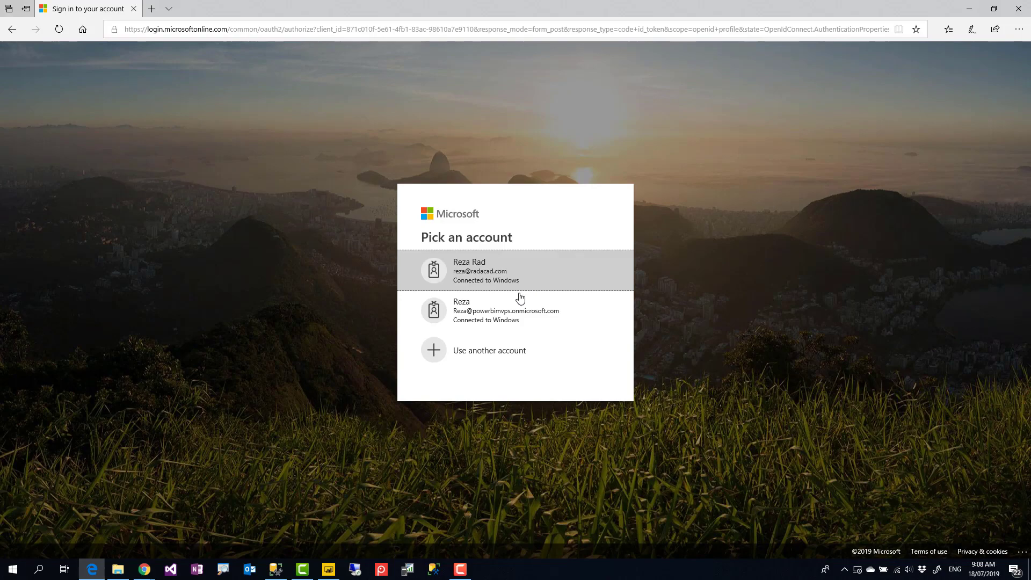
click(483, 277)
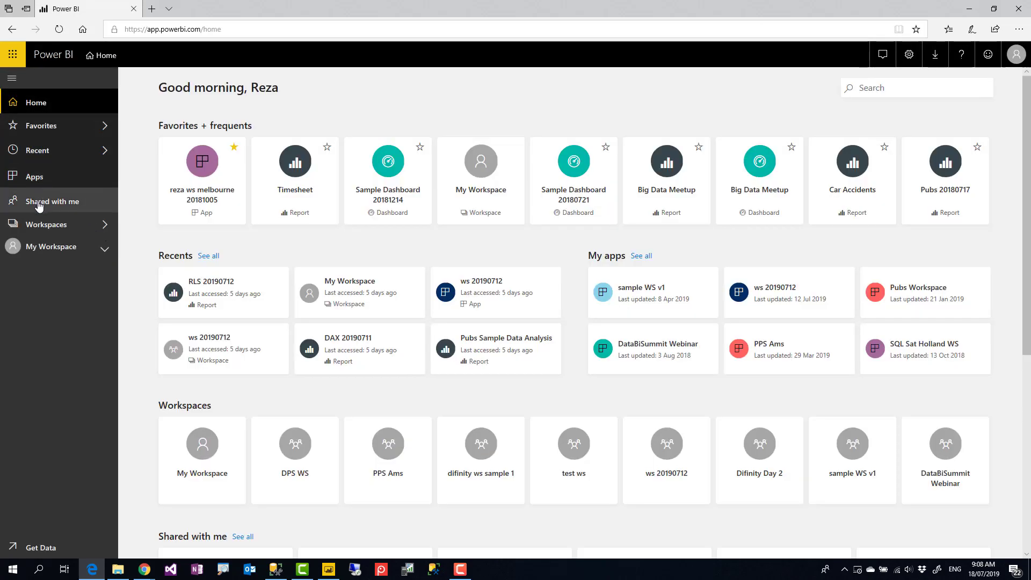
click(38, 204)
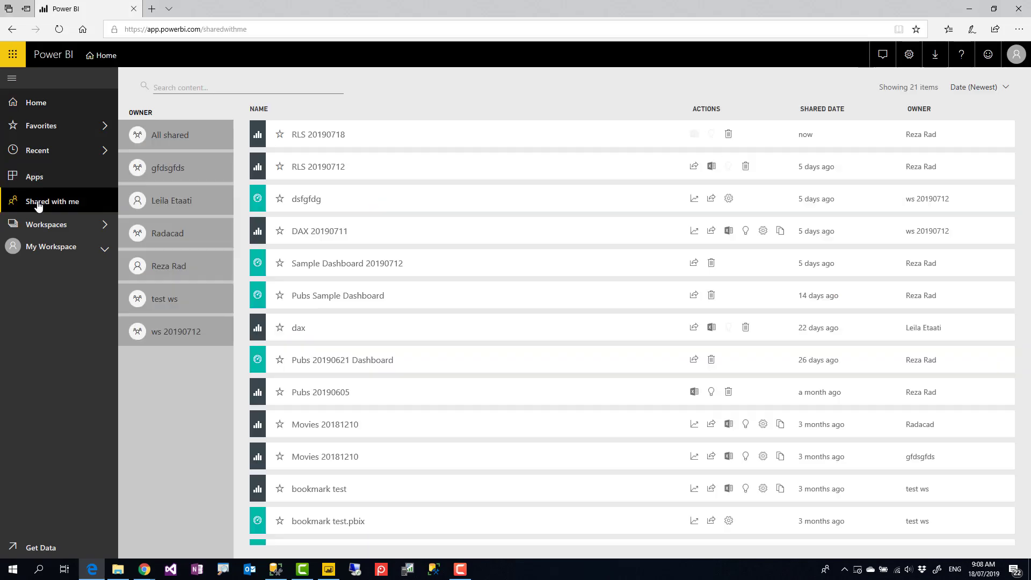
click(356, 136)
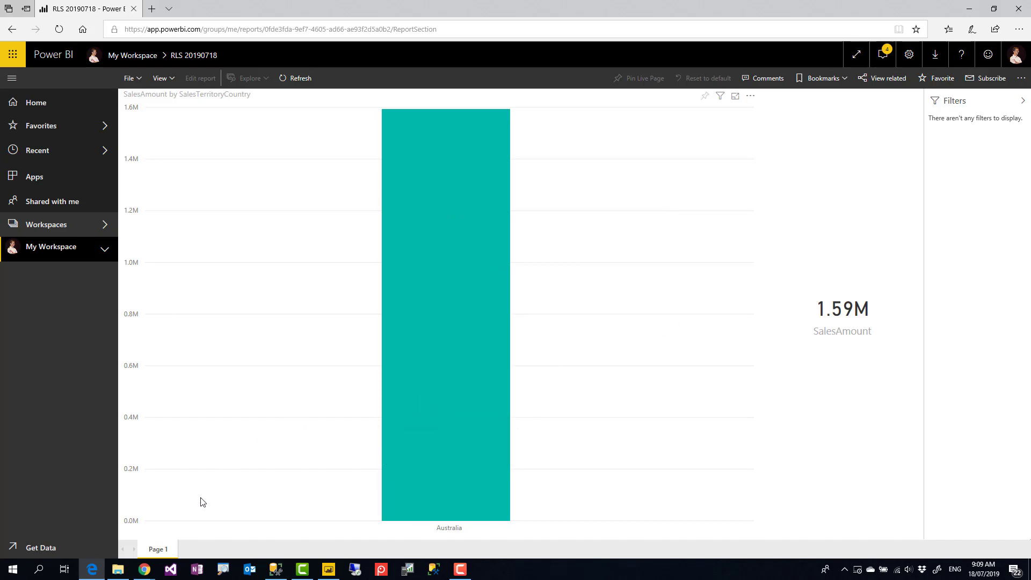
Switch back to the owner's Power BI session in Chrome and open the RLS 20190718 report.
mouse_move(142, 573)
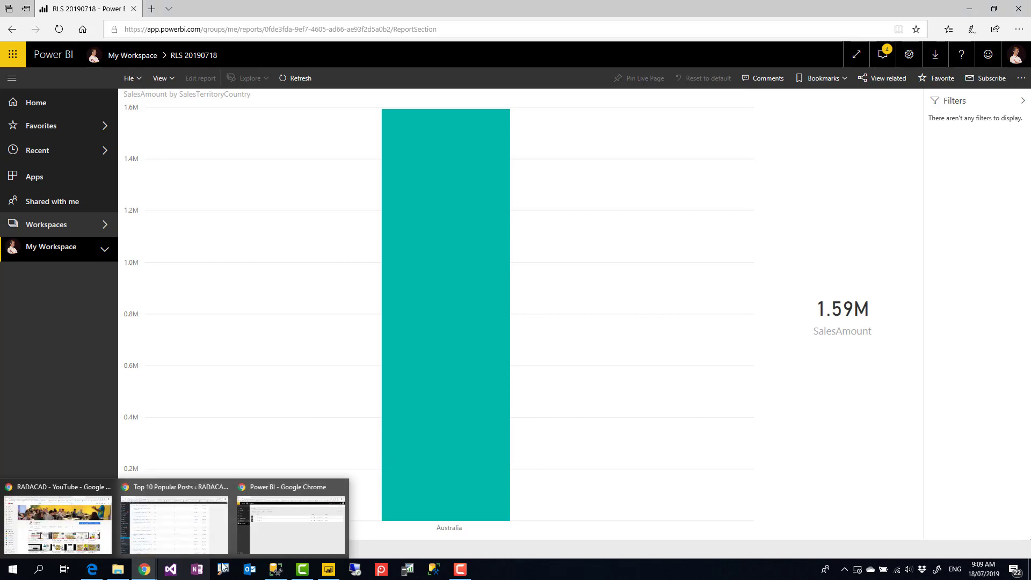
click(275, 524)
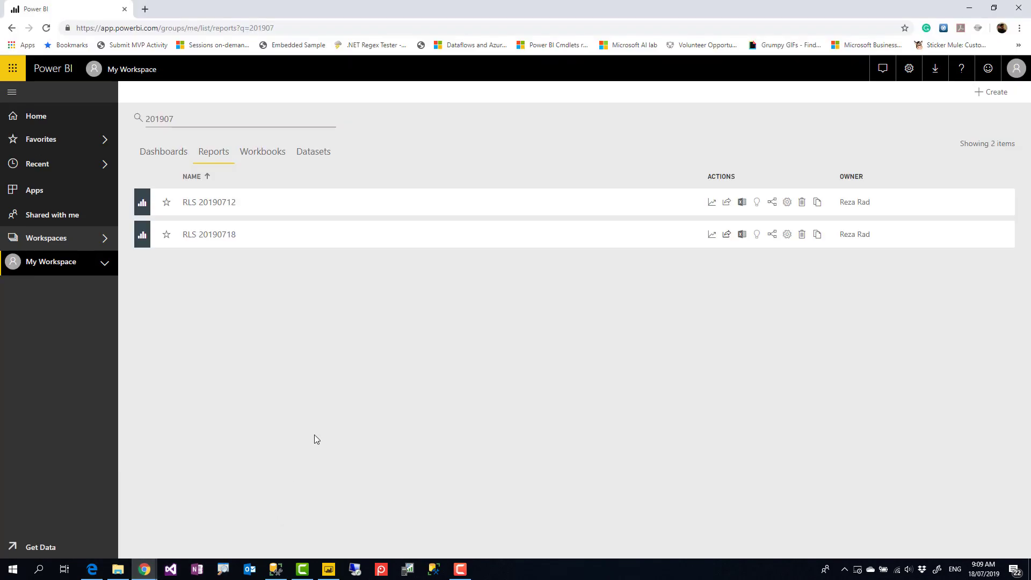
click(211, 237)
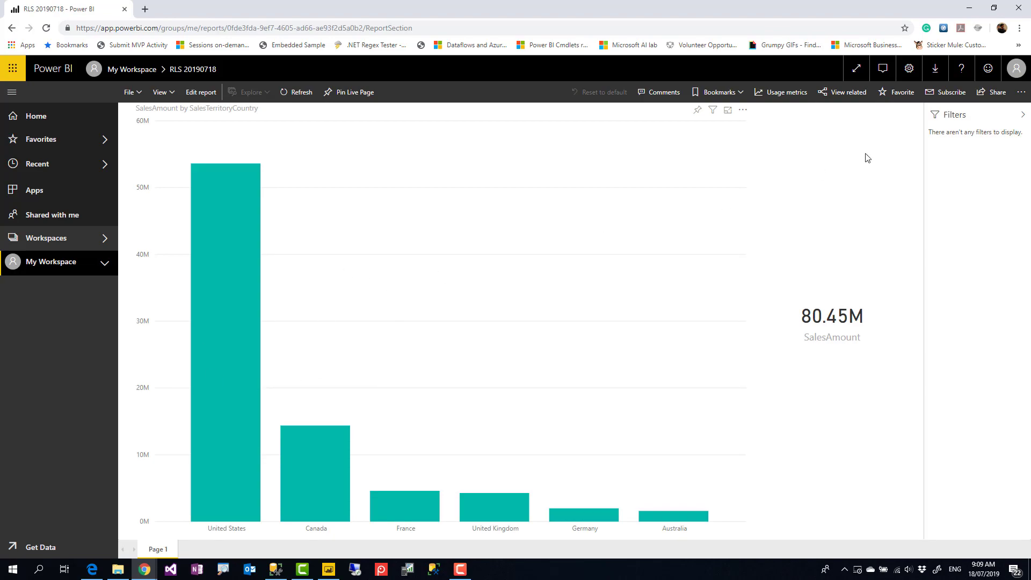
Open the row-level security settings of the RLS 20190718 dataset from the report's related content.
click(848, 94)
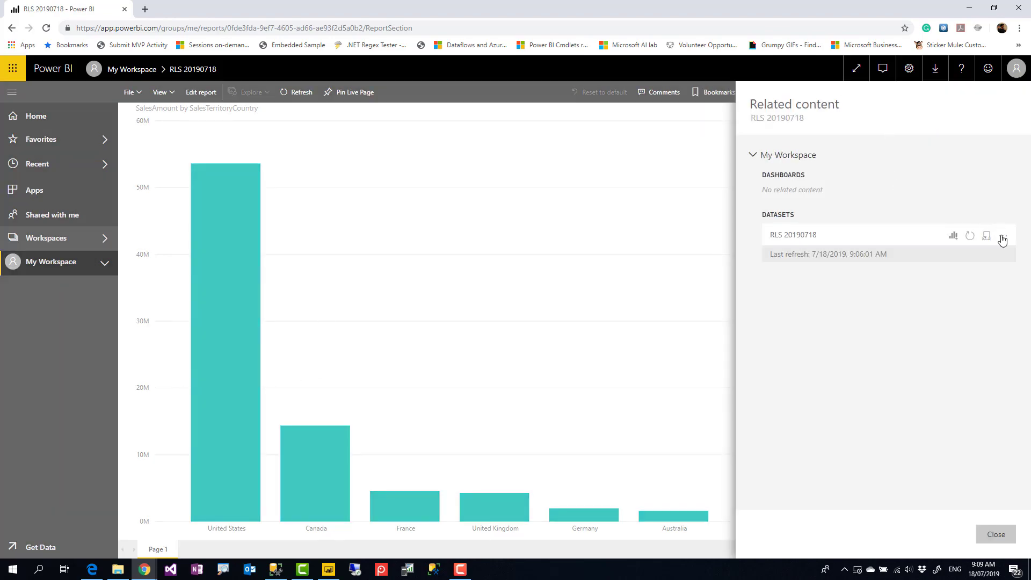
click(1005, 241)
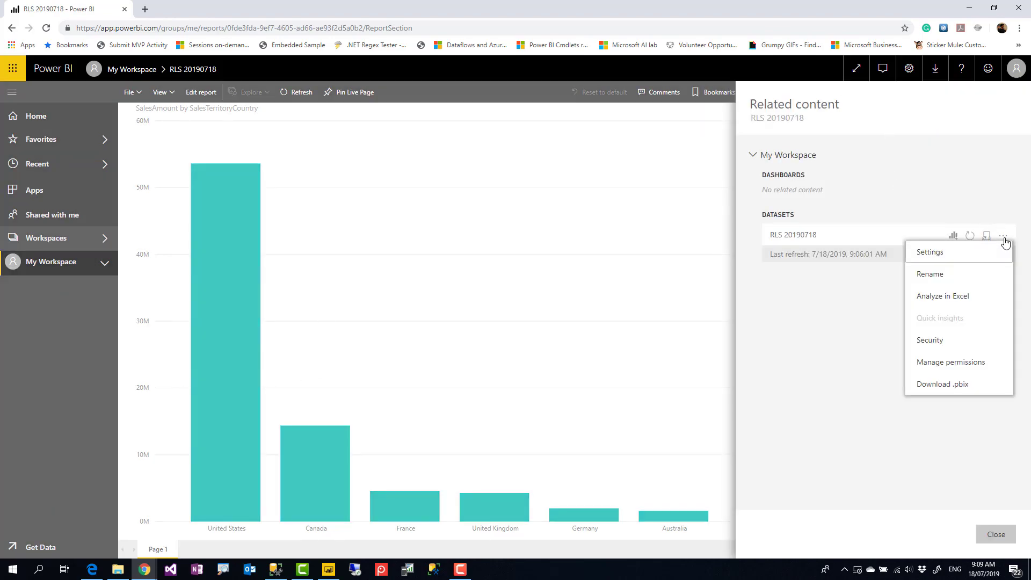
click(943, 342)
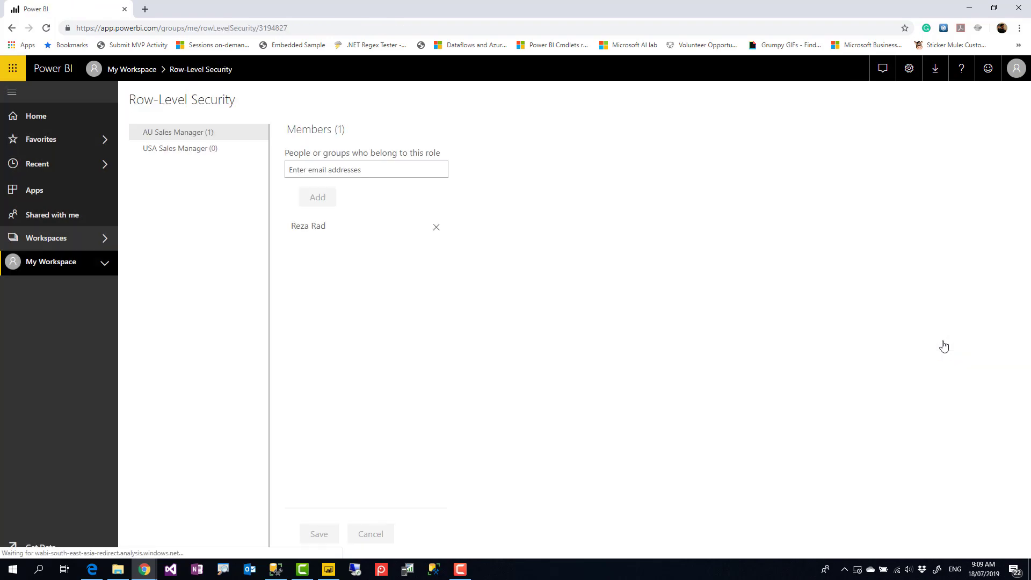
Add the existing AU Sales Manager member to the USA Sales Manager role as well and save the role membership.
click(191, 151)
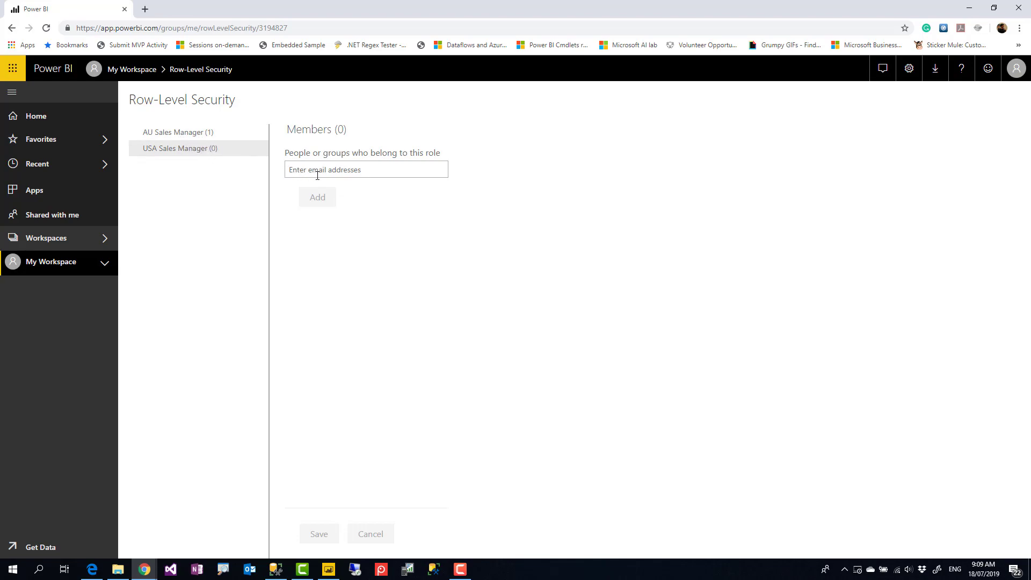
text(reza)
click(317, 198)
click(317, 197)
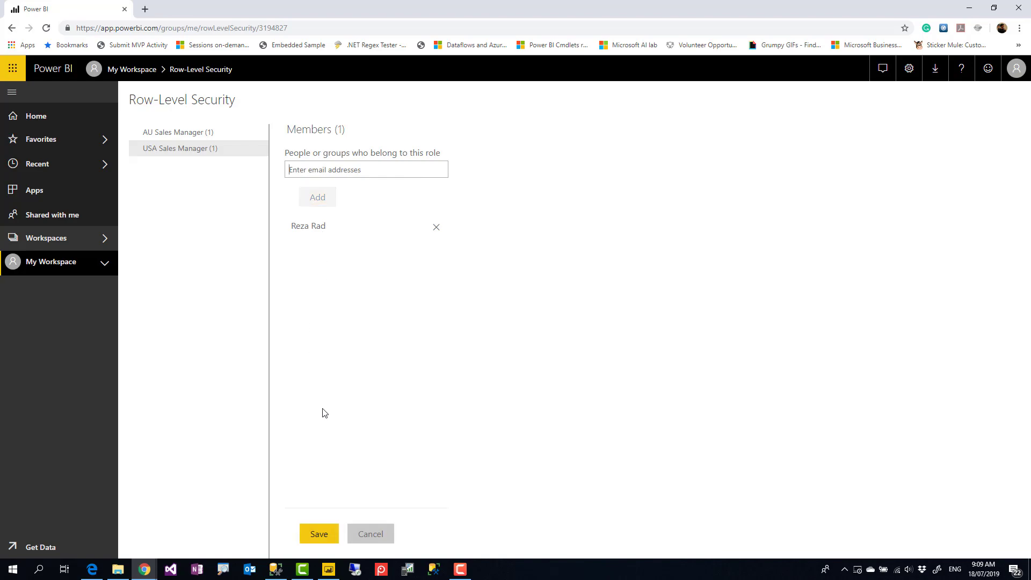
click(319, 534)
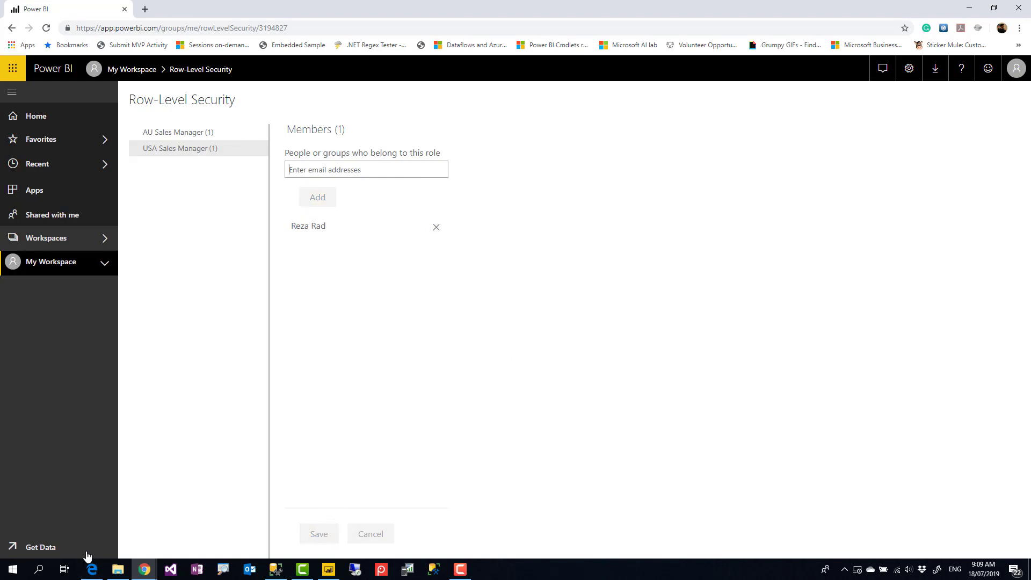
Switch to the role member's session in Microsoft Edge and refresh the RLS 20190718 report to check the combined role access.
click(91, 570)
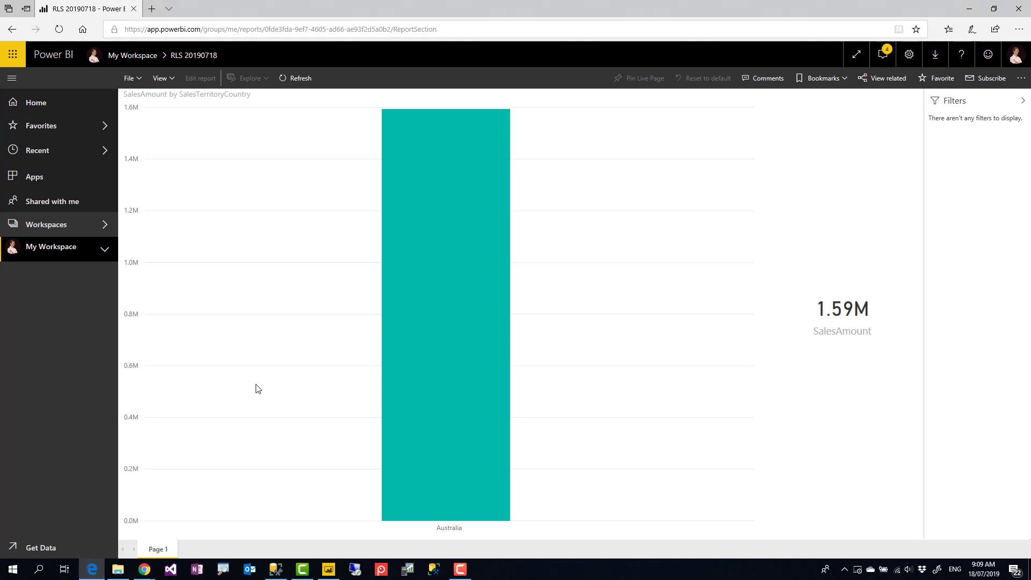
click(296, 78)
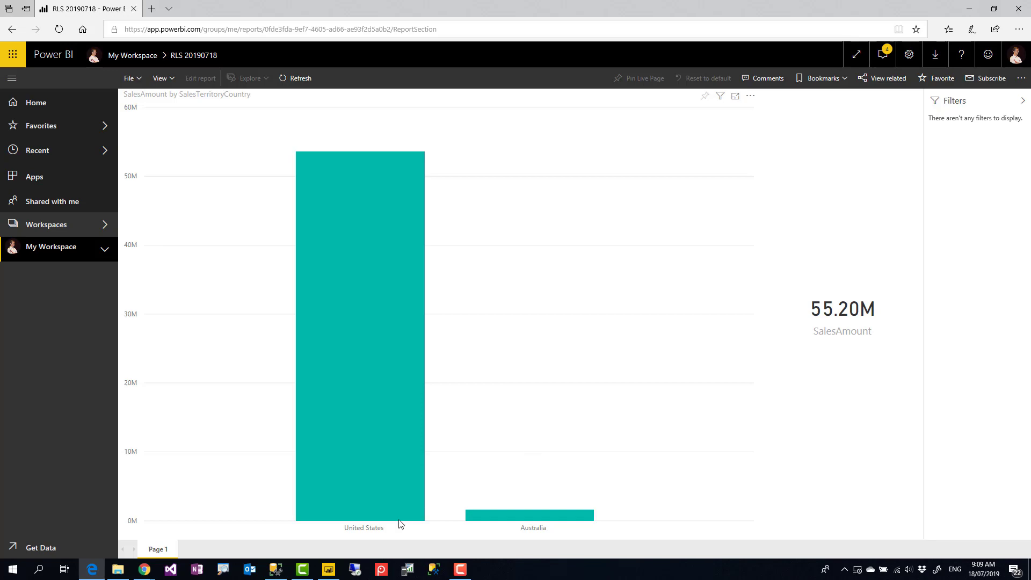
Switch to Power BI Desktop with the RLS 20190718 file and dismiss the publishing confirmation.
click(328, 571)
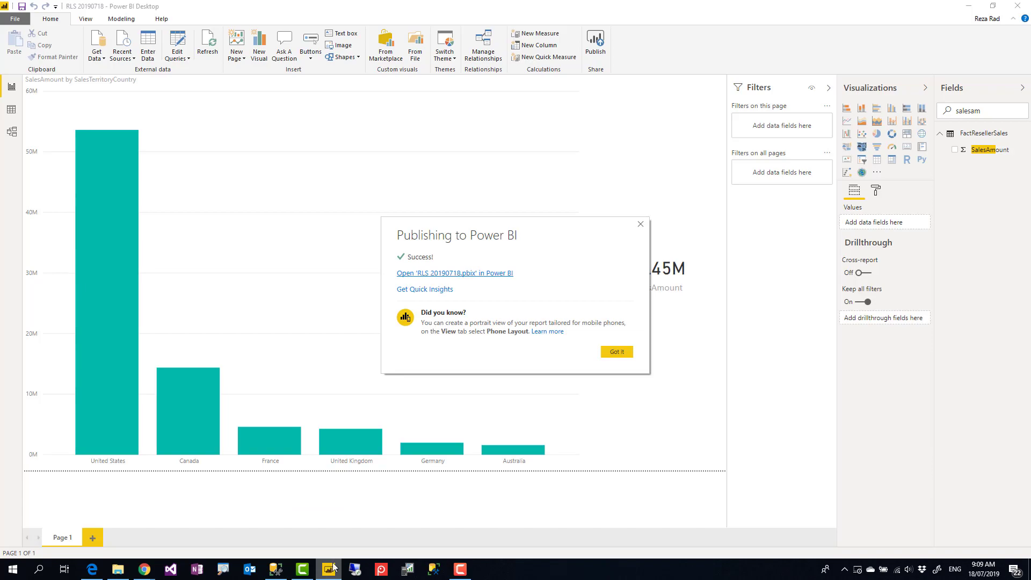
click(641, 224)
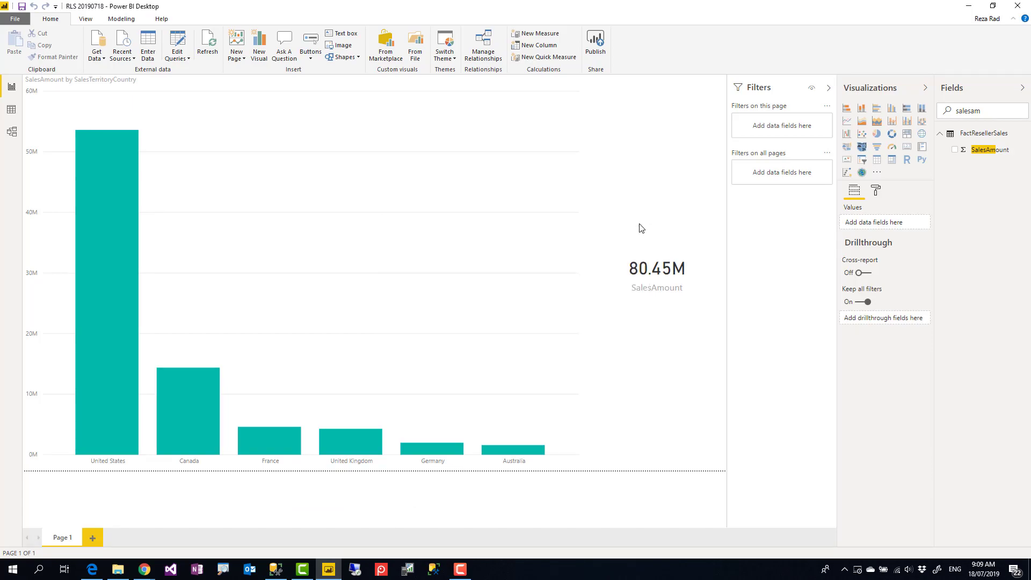